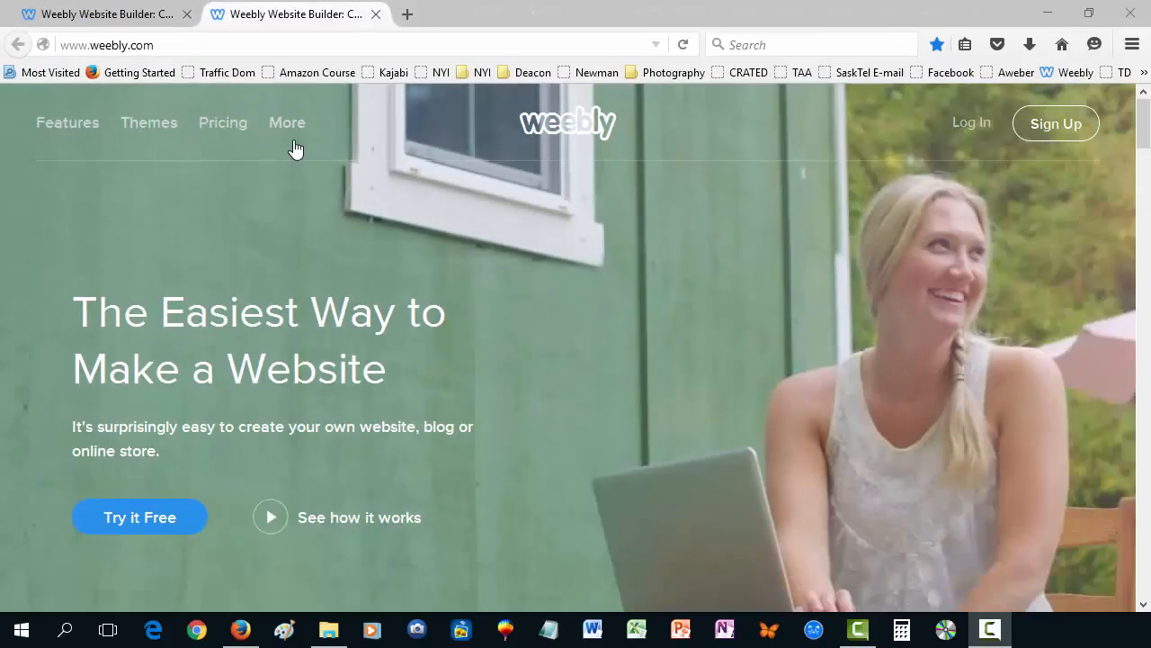
Review the Free, Starter, Pro and Business plans on the pricing page, then close that browser tab.
left_click(226, 123)
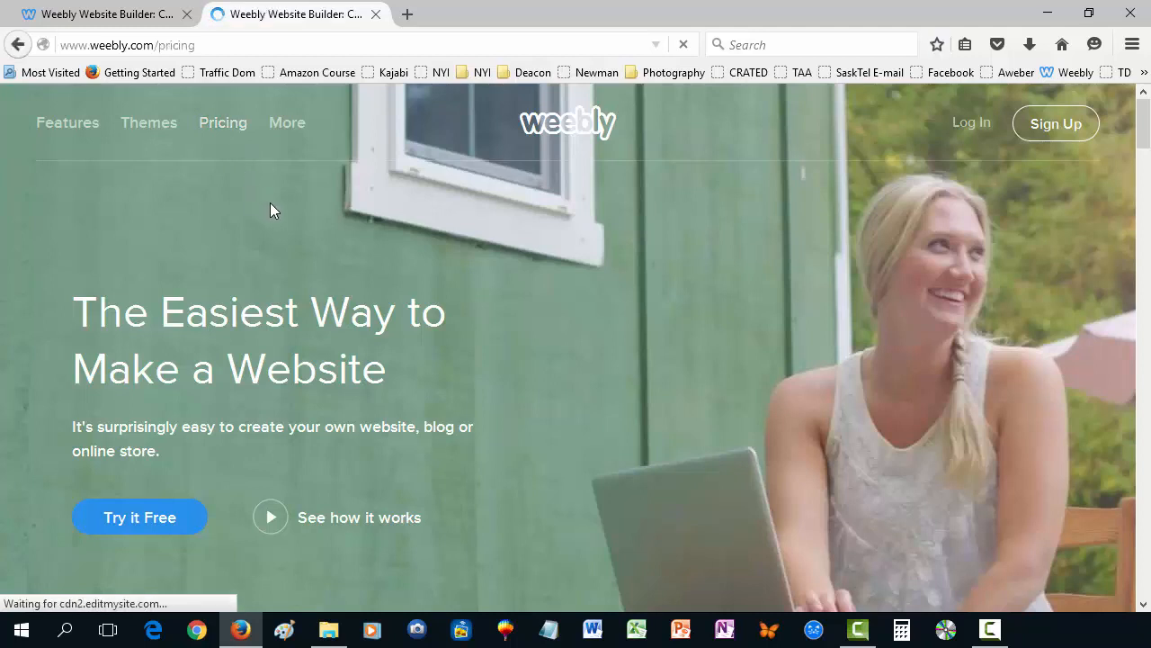
scroll(789, 412, "down", 3)
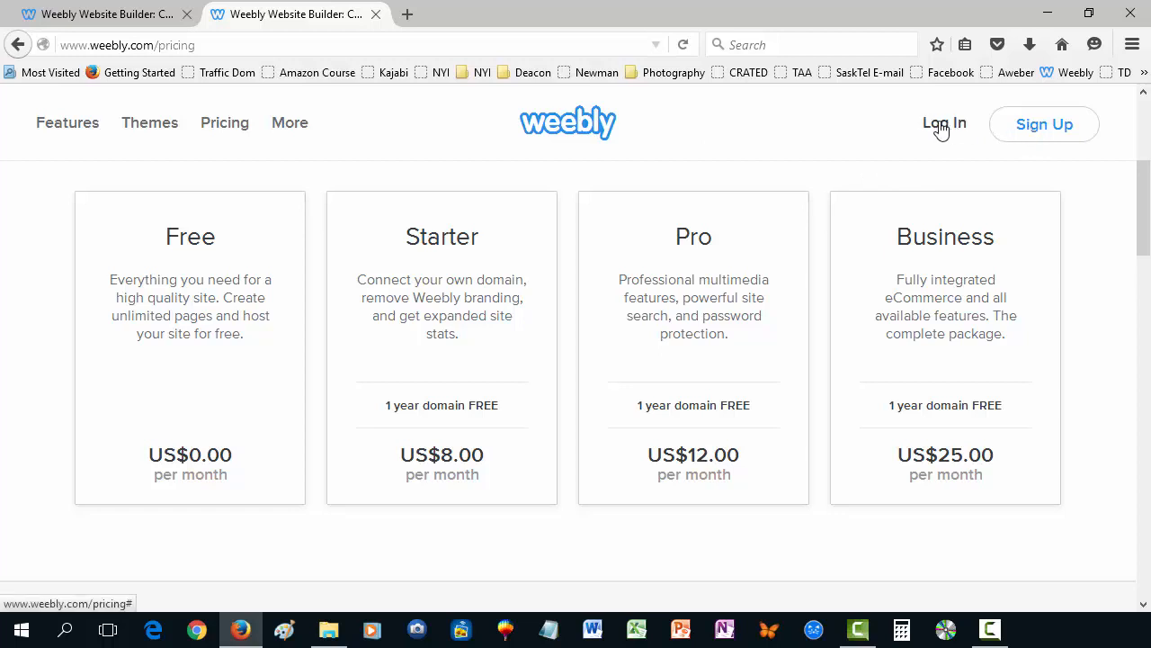
left_click(18, 44)
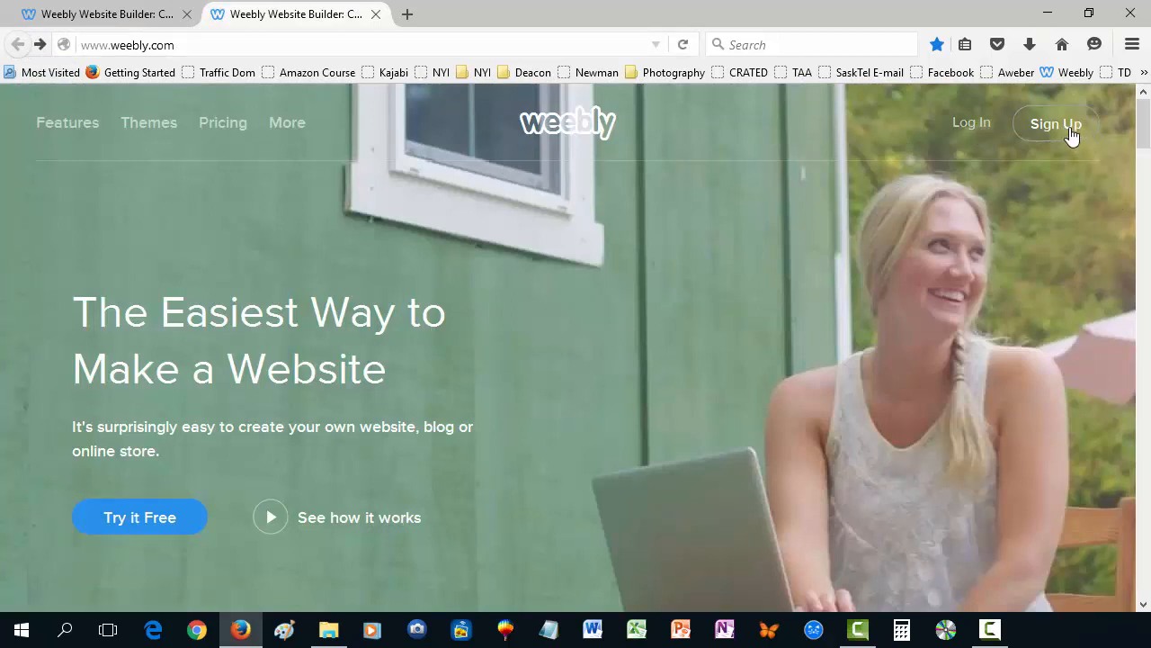
left_click(376, 14)
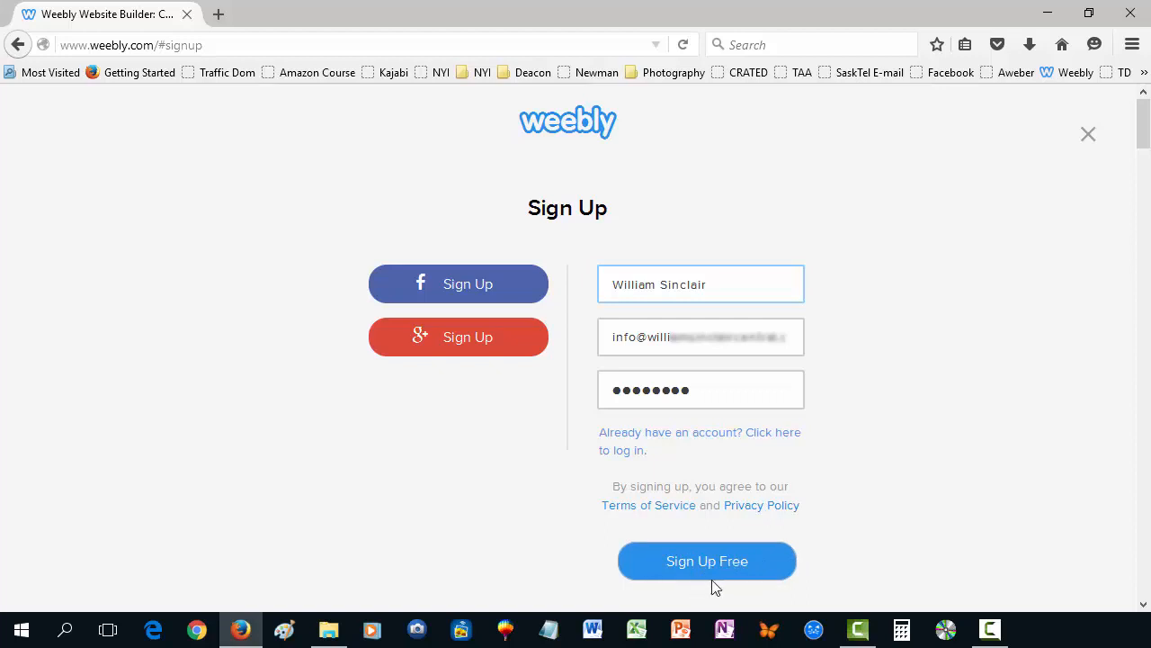
Submit the completed free sign-up form and set the browser to never remember the password for this site.
left_click(740, 567)
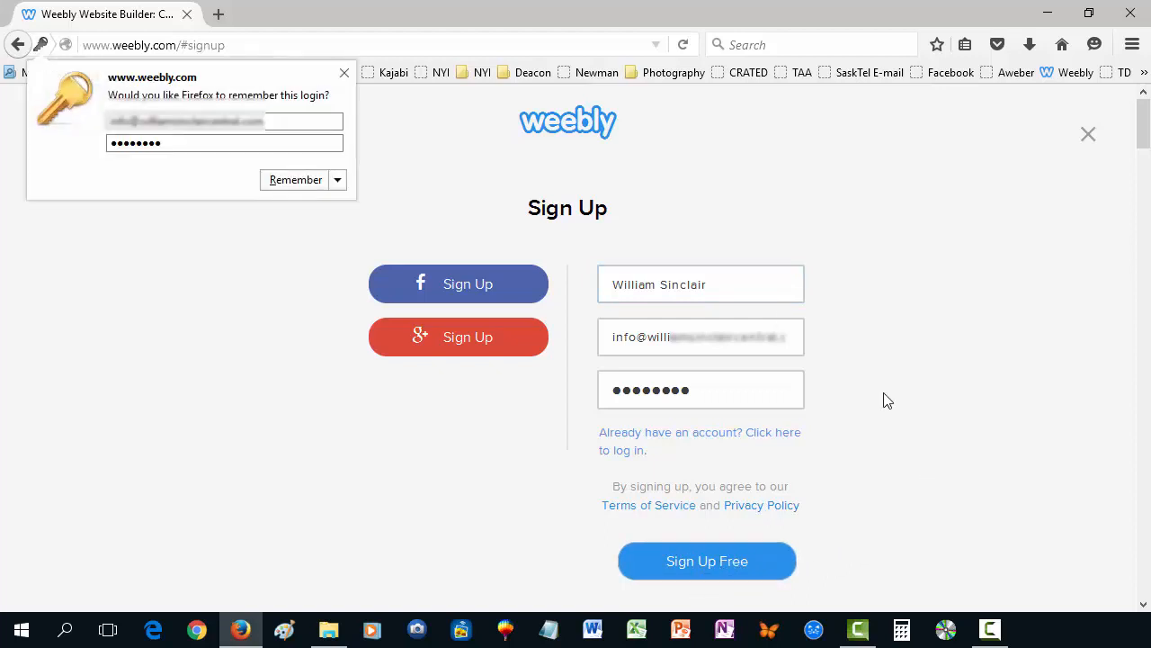
left_click(337, 180)
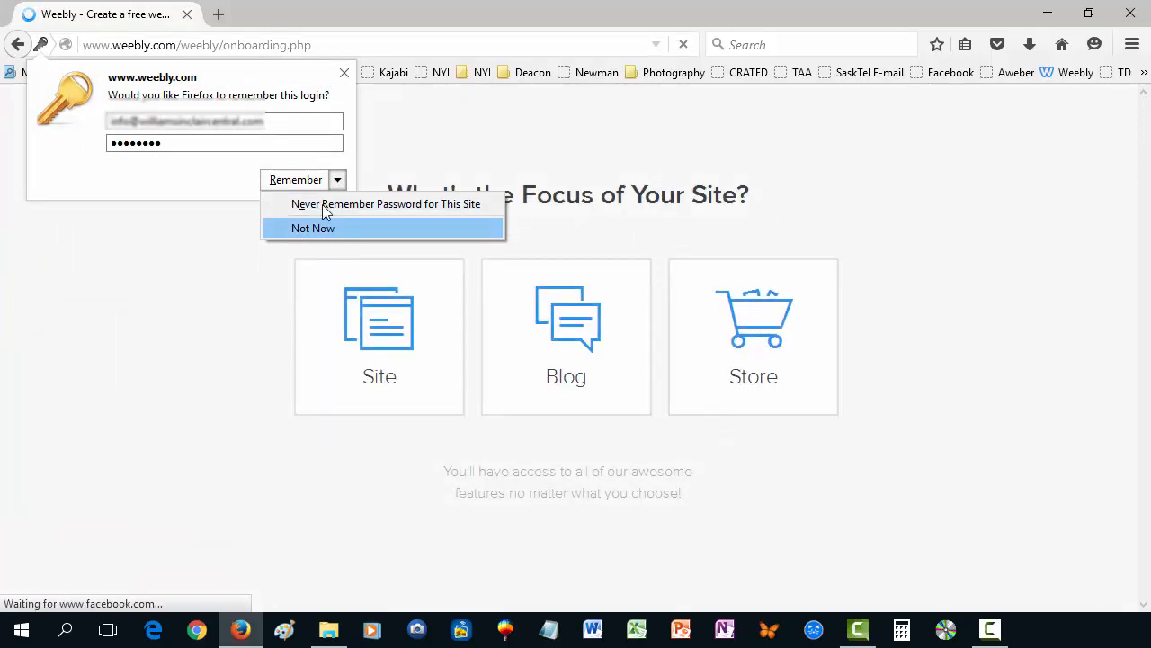
left_click(322, 205)
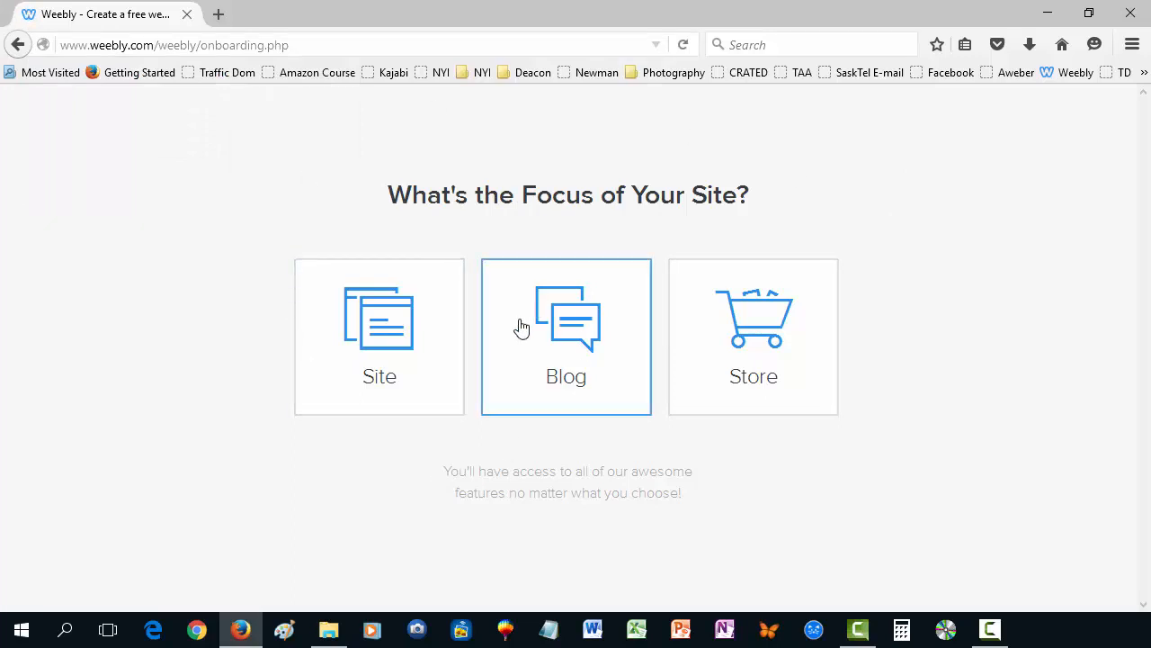
Choose Site as the focus of the new website.
left_click(567, 337)
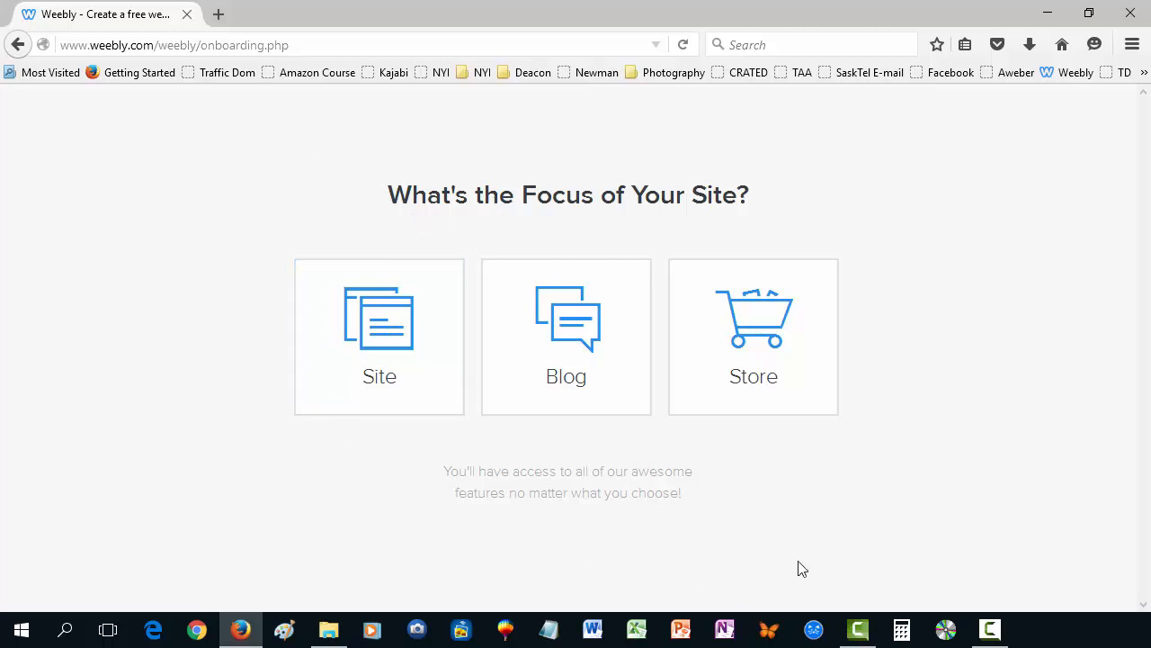
left_click(389, 334)
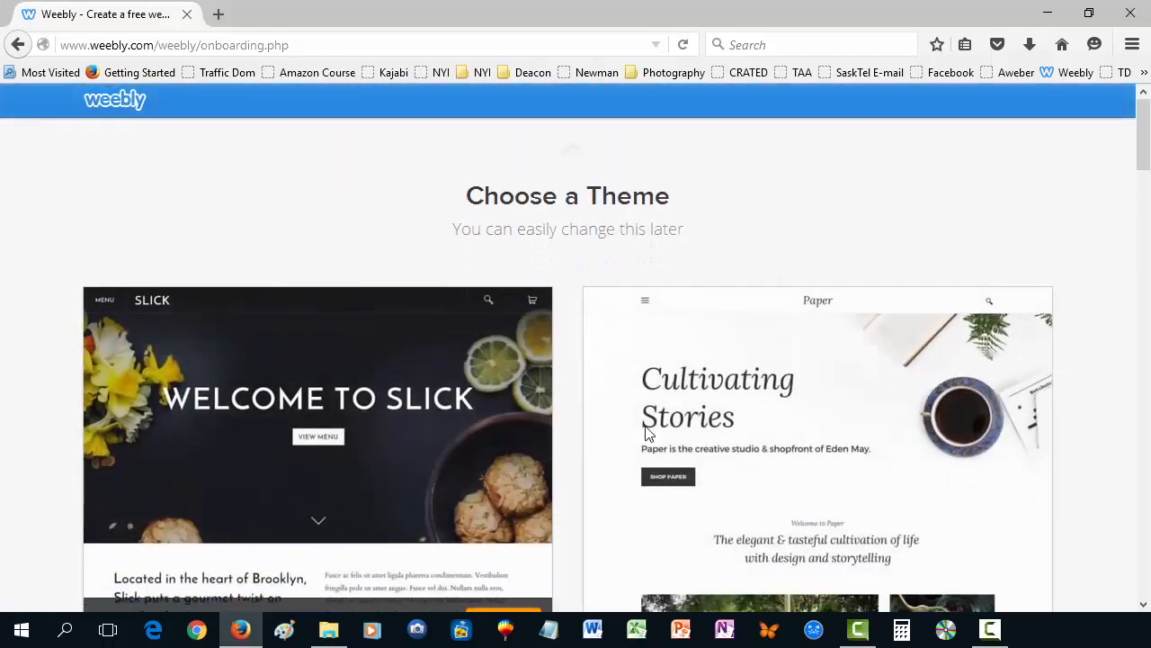
Browse the available website themes to compare their designs, then return to the start of the list.
scroll(669, 423, "down", 3)
scroll(669, 435, "down", 4)
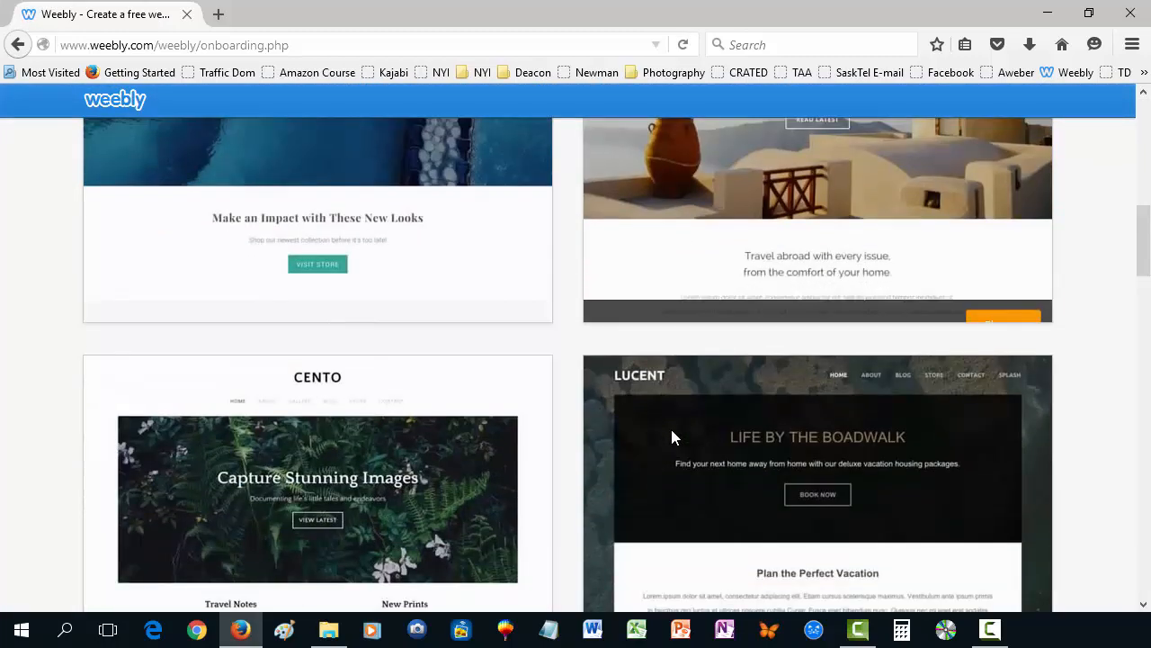
scroll(671, 435, "down", 2)
scroll(671, 440, "down", 4)
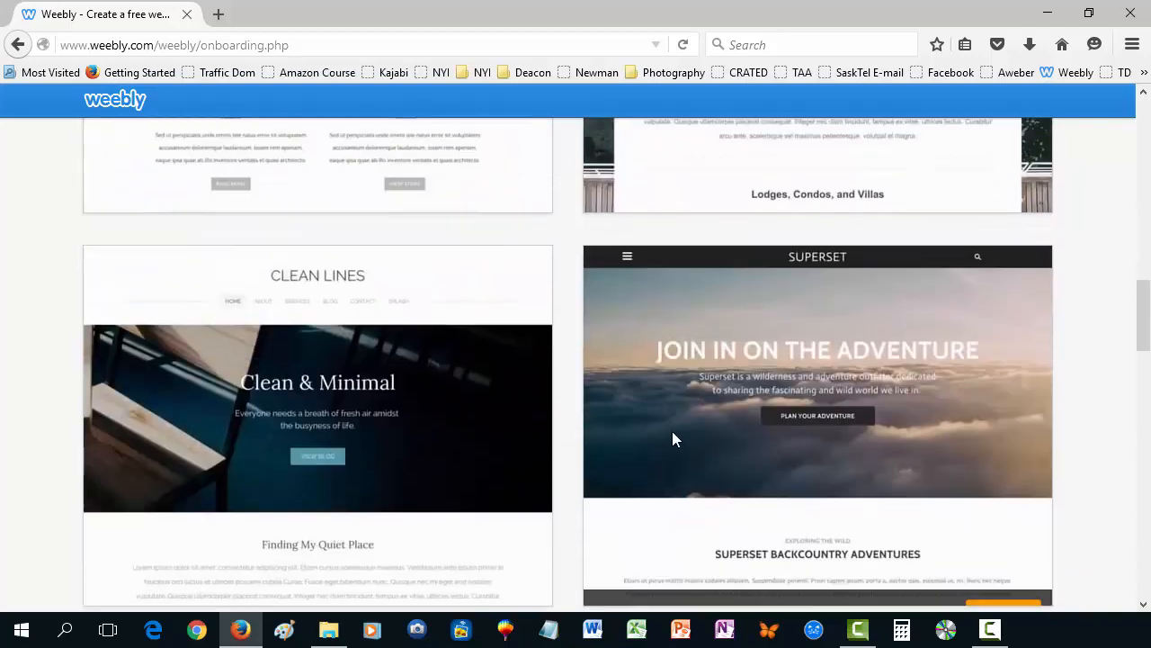
scroll(674, 438, "down", 7)
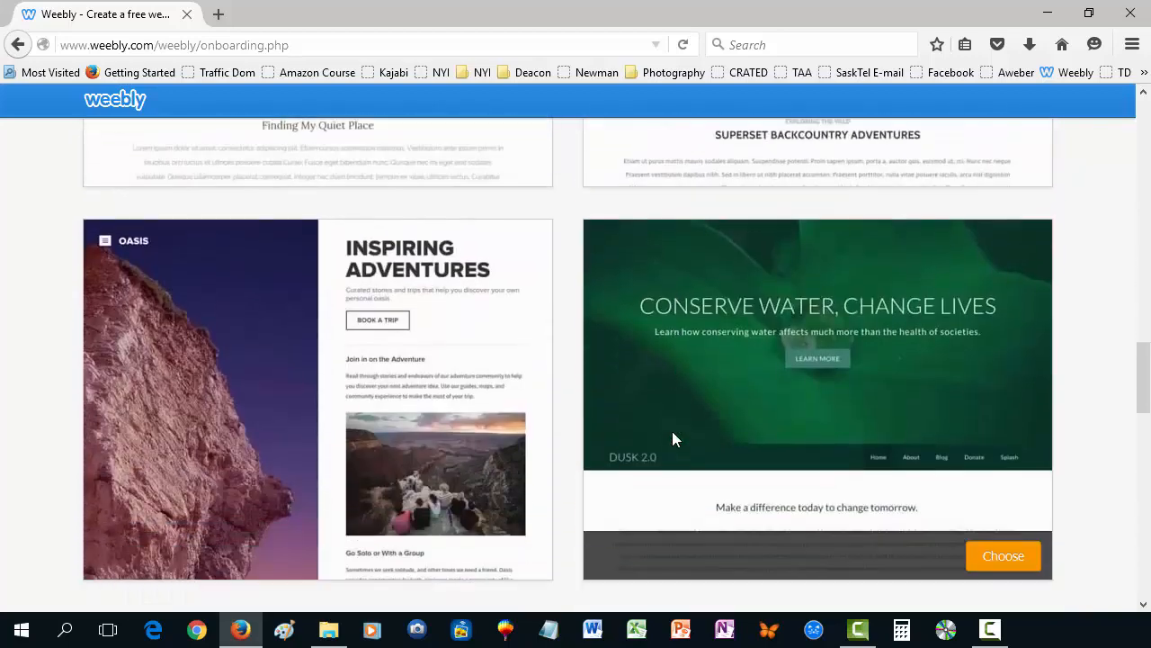
scroll(672, 436, "down", 4)
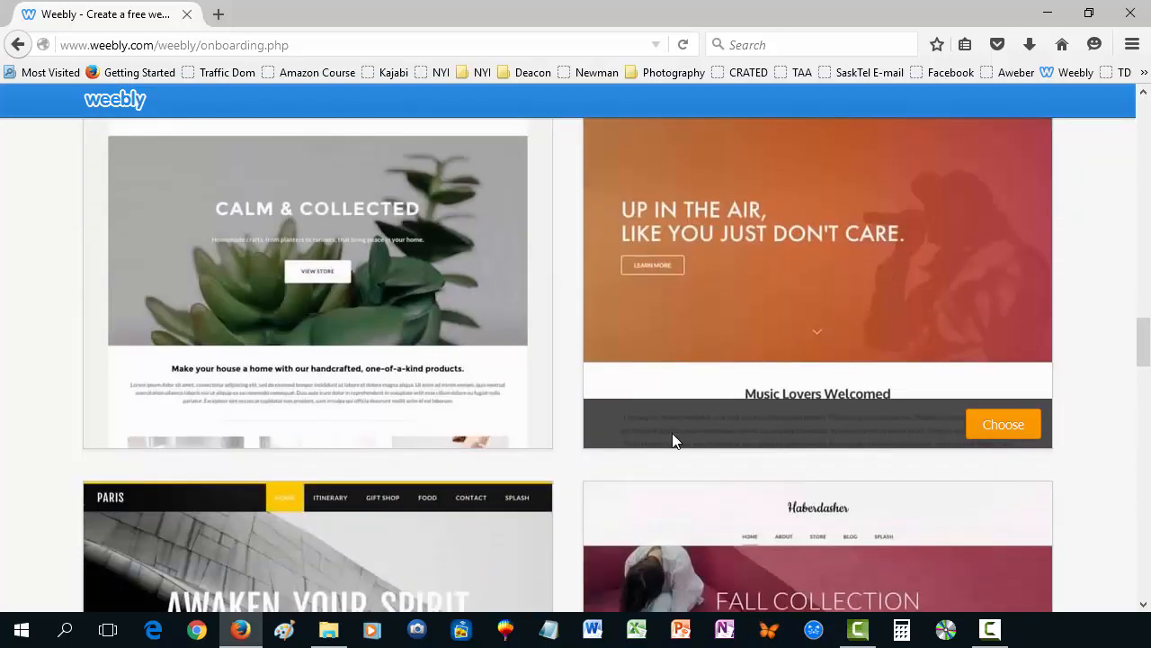
scroll(669, 439, "down", 5)
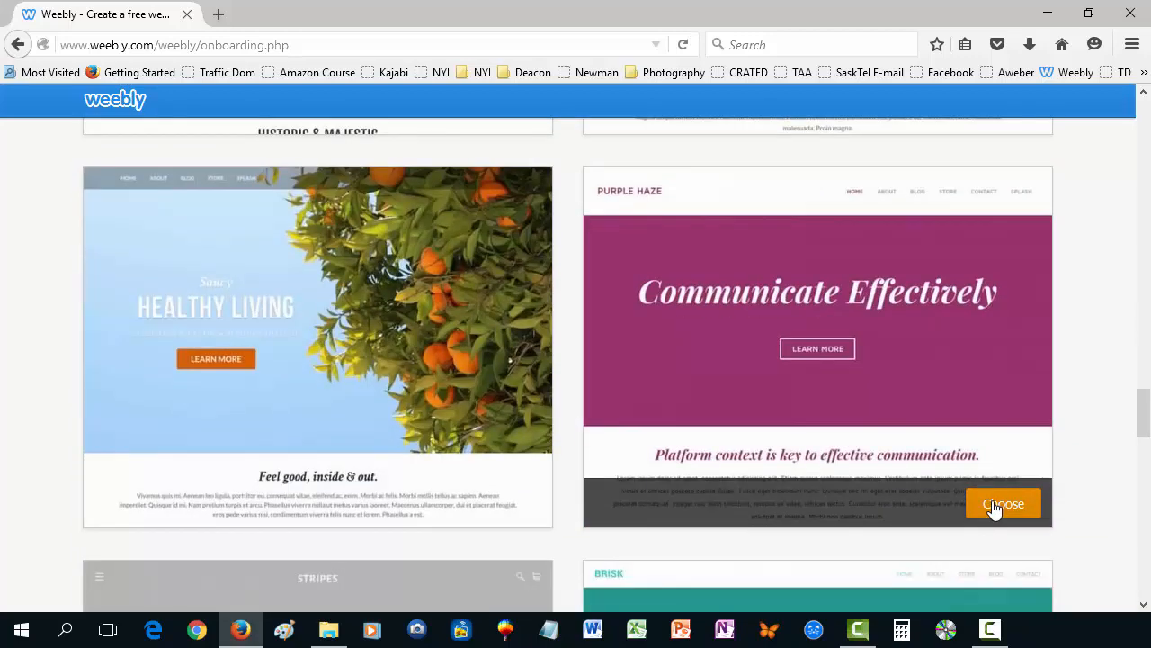
scroll(711, 470, "down", 4)
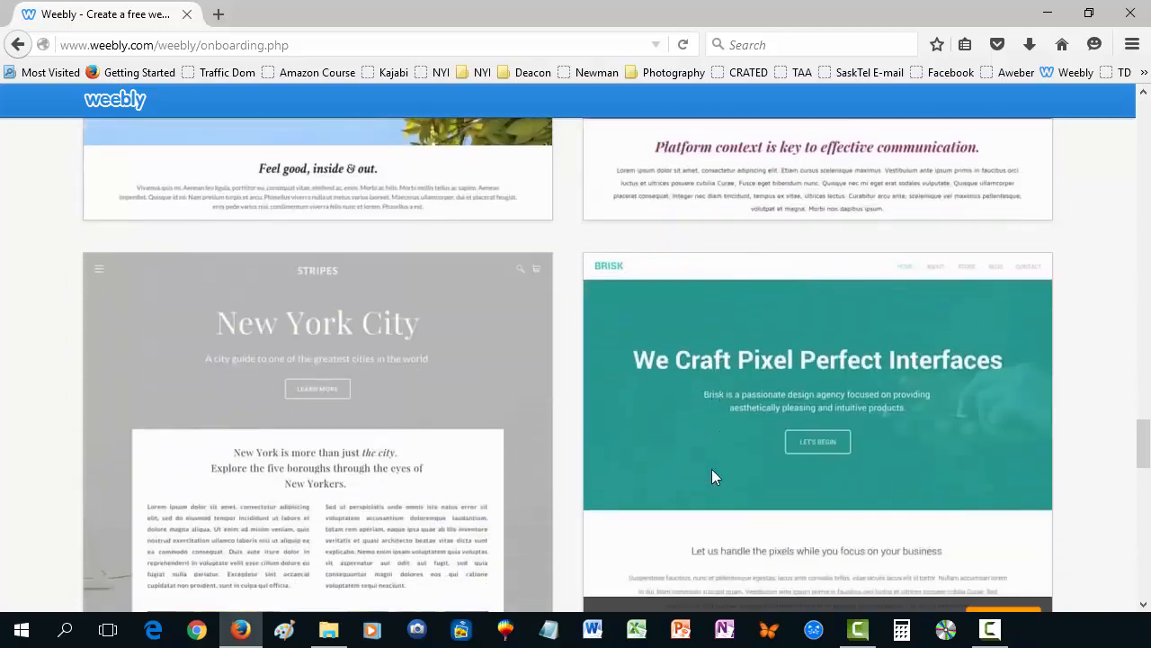
scroll(715, 470, "up", 12)
scroll(717, 482, "up", 20)
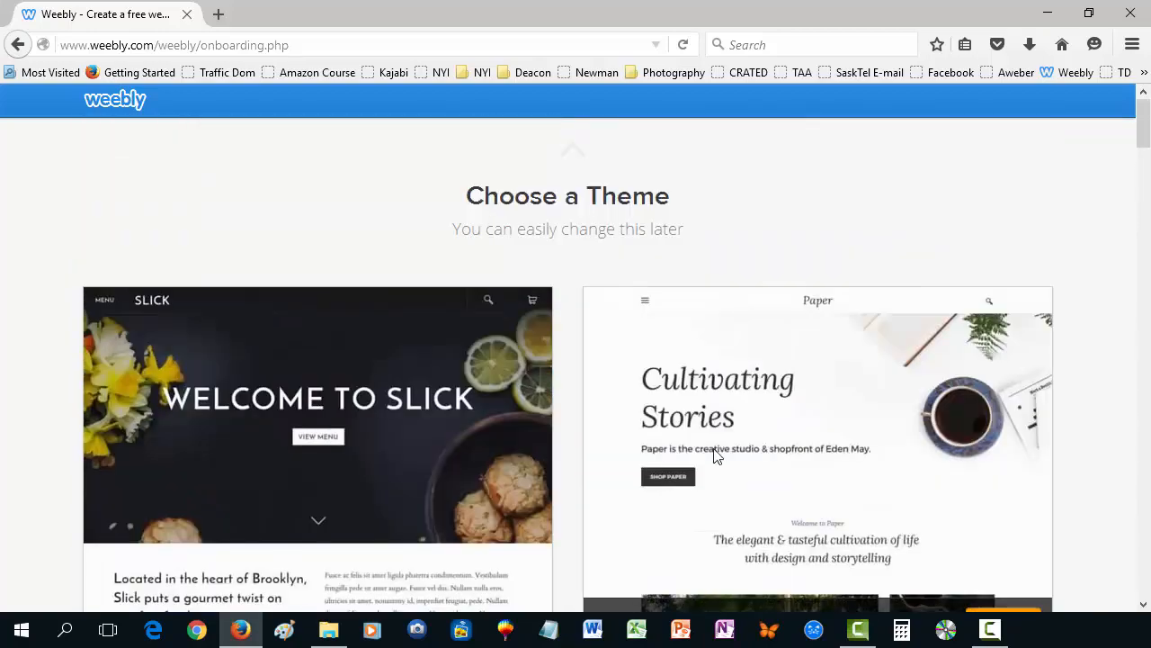
Choose the Paper theme for the website.
scroll(715, 454, "down", 2)
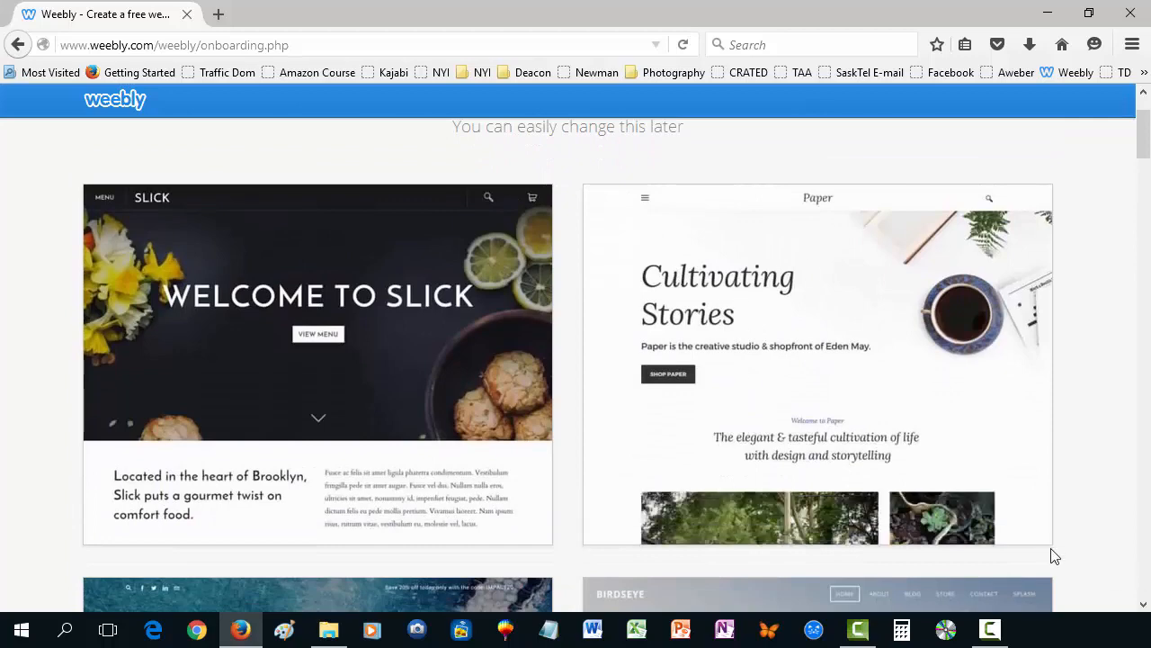
left_click(1007, 523)
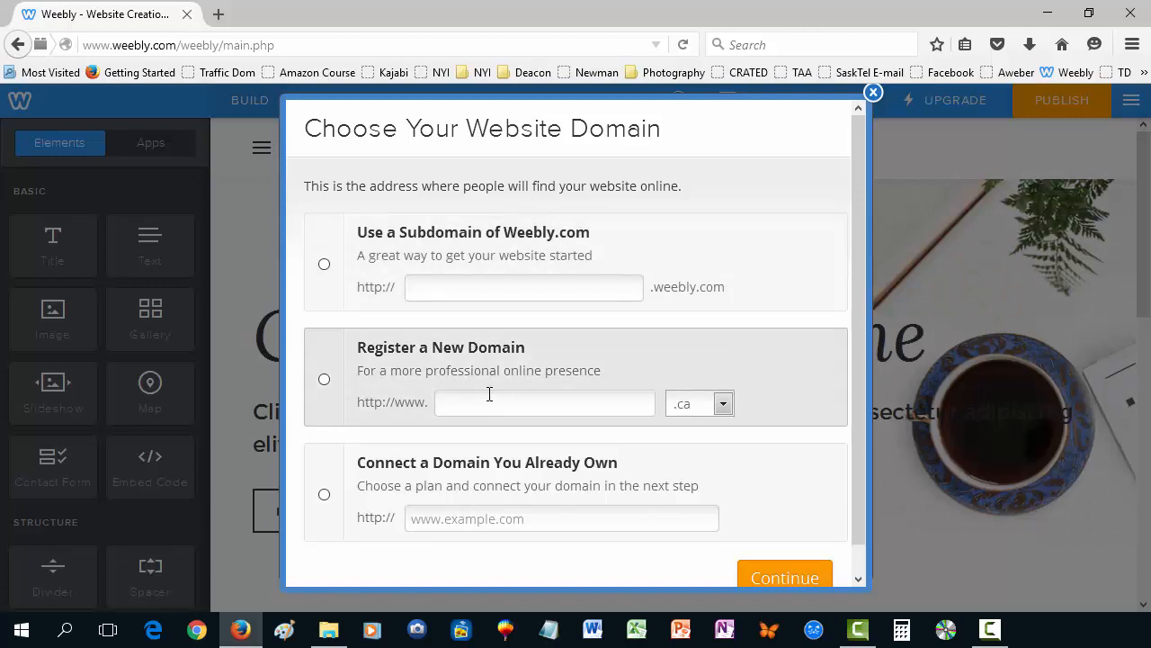
Select the option to register a new domain with the .com extension.
left_click(706, 409)
left_click(715, 407)
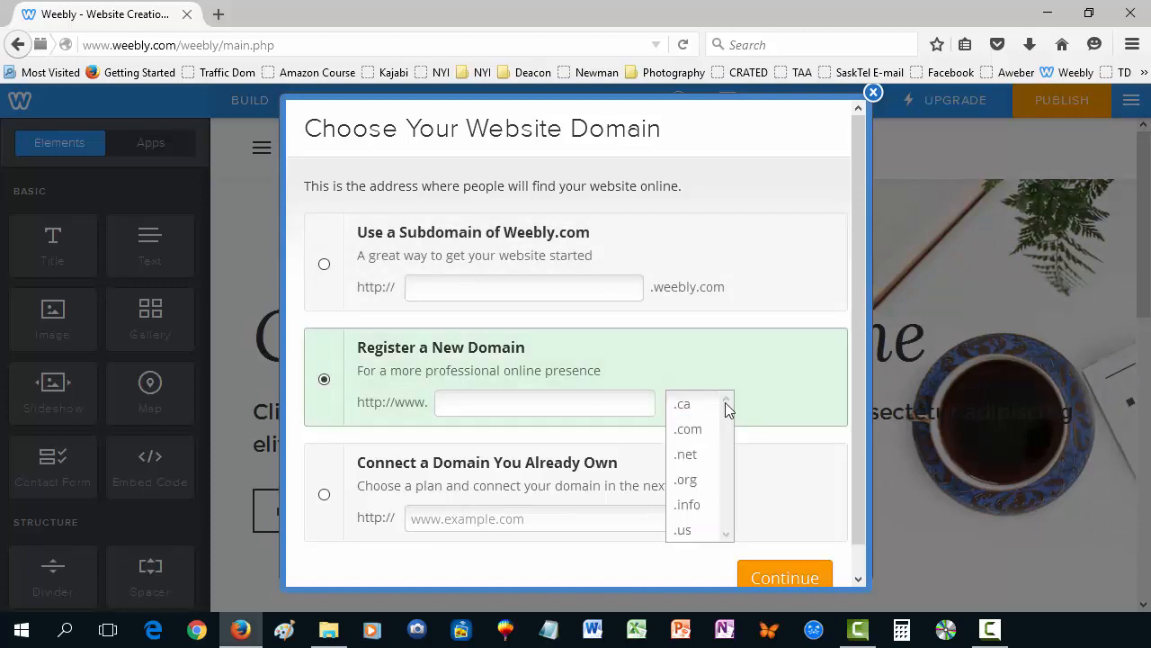
left_click(707, 429)
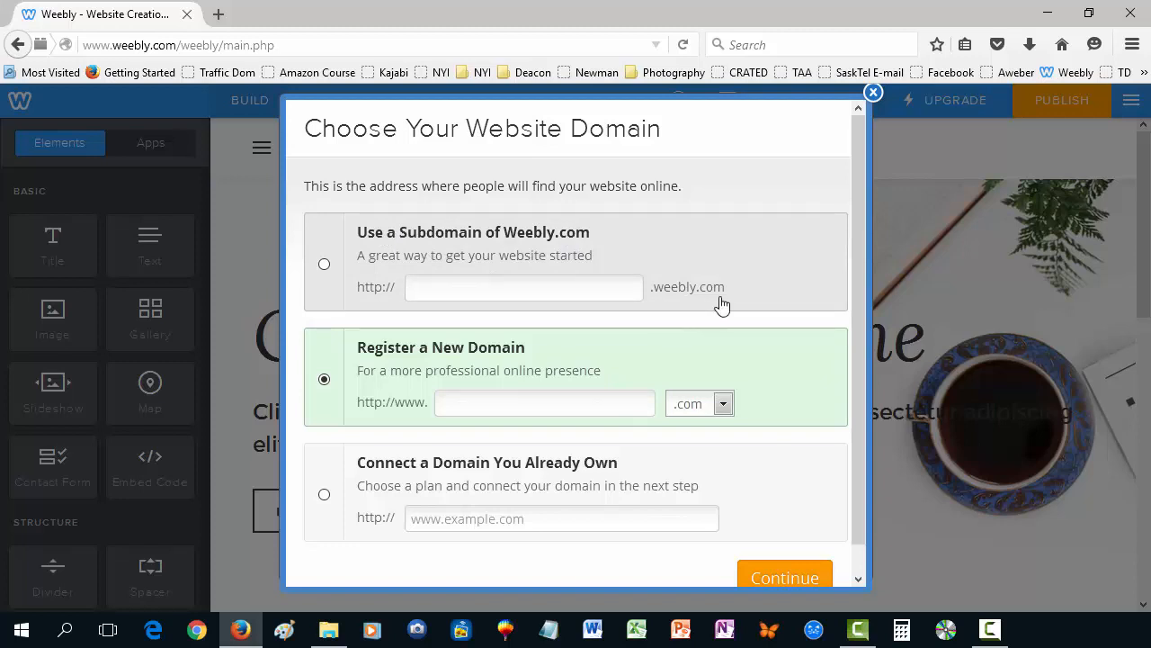
Use the Weebly subdomain "willspicsfornow" as the website's address and continue to the editor.
left_click(566, 289)
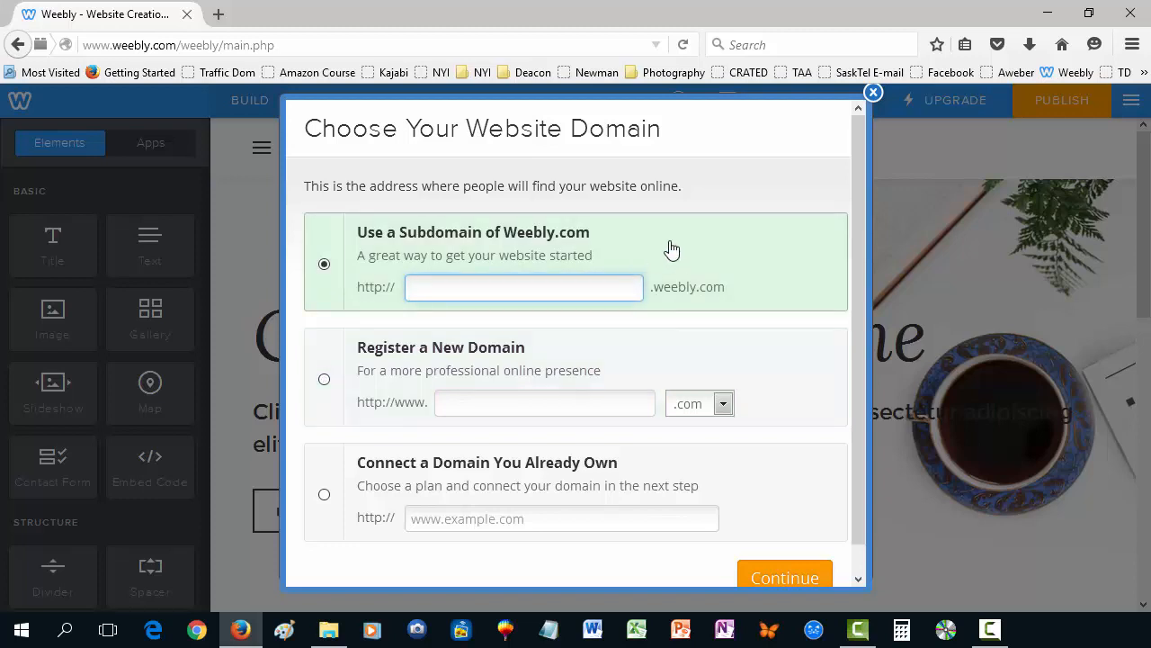
type("willspics")
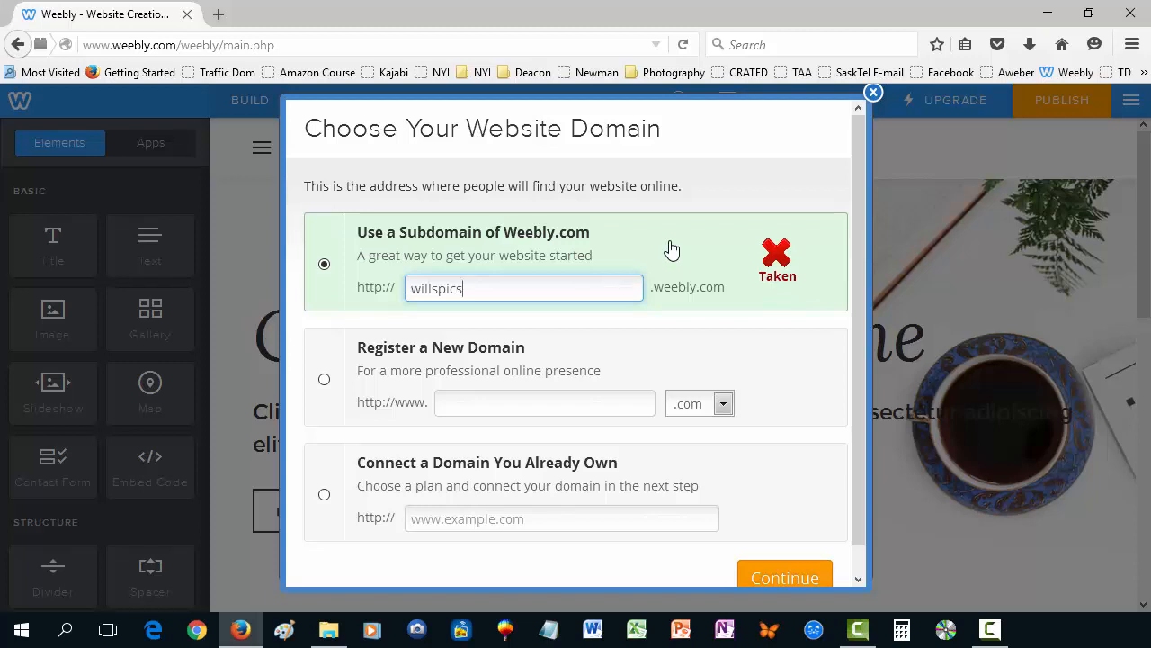
type("forn")
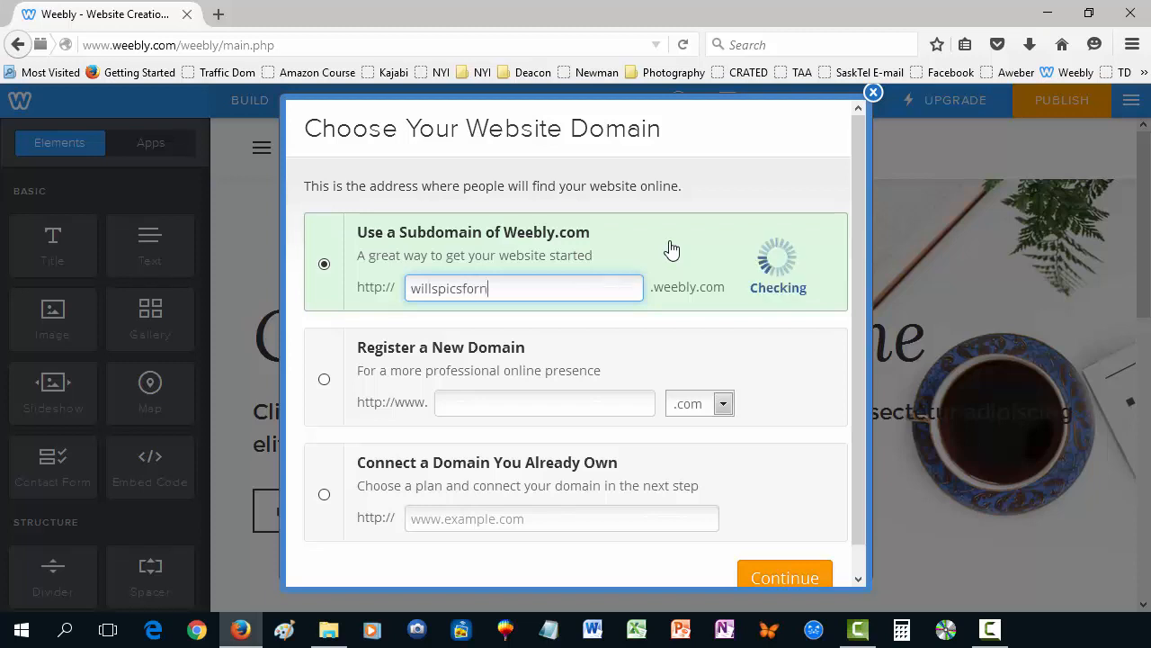
type("ow")
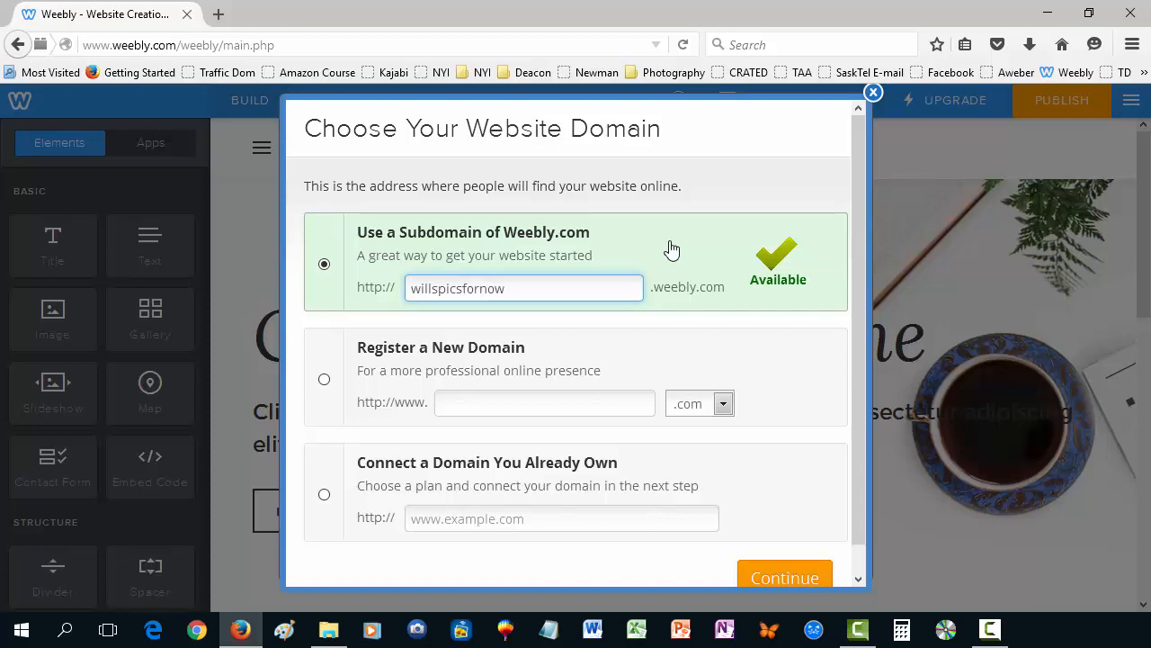
left_click(785, 582)
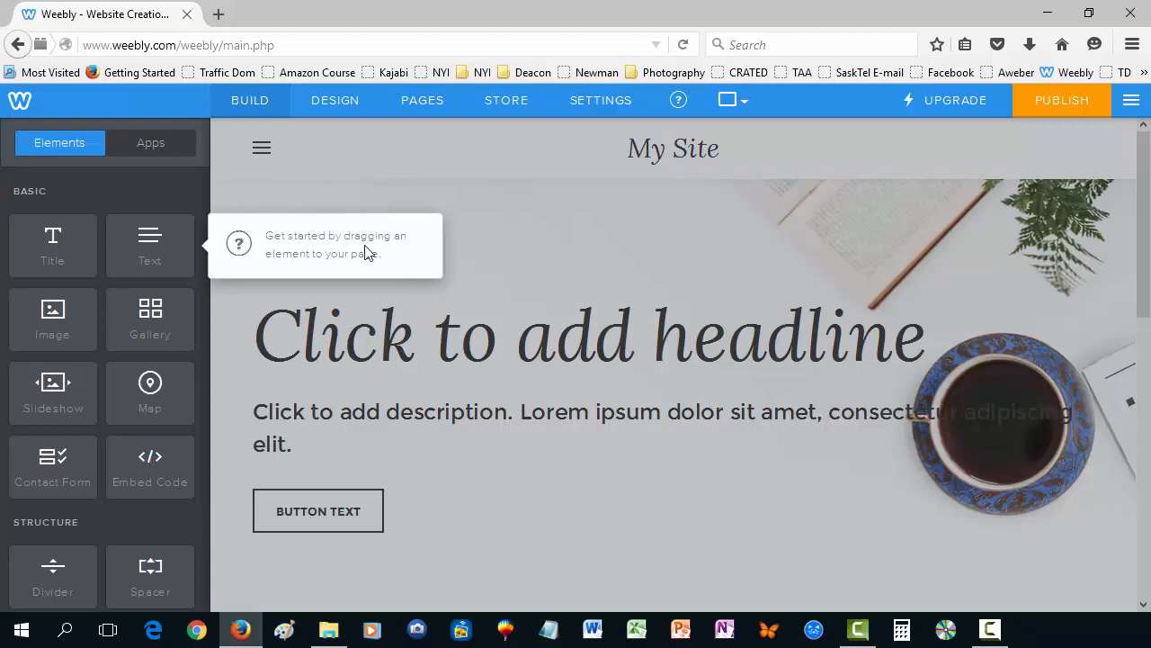
Dismiss the getting-started tip and set the header's headline to "Will's Pics For Now" and its description to "These are pics I took...".
left_click(317, 198)
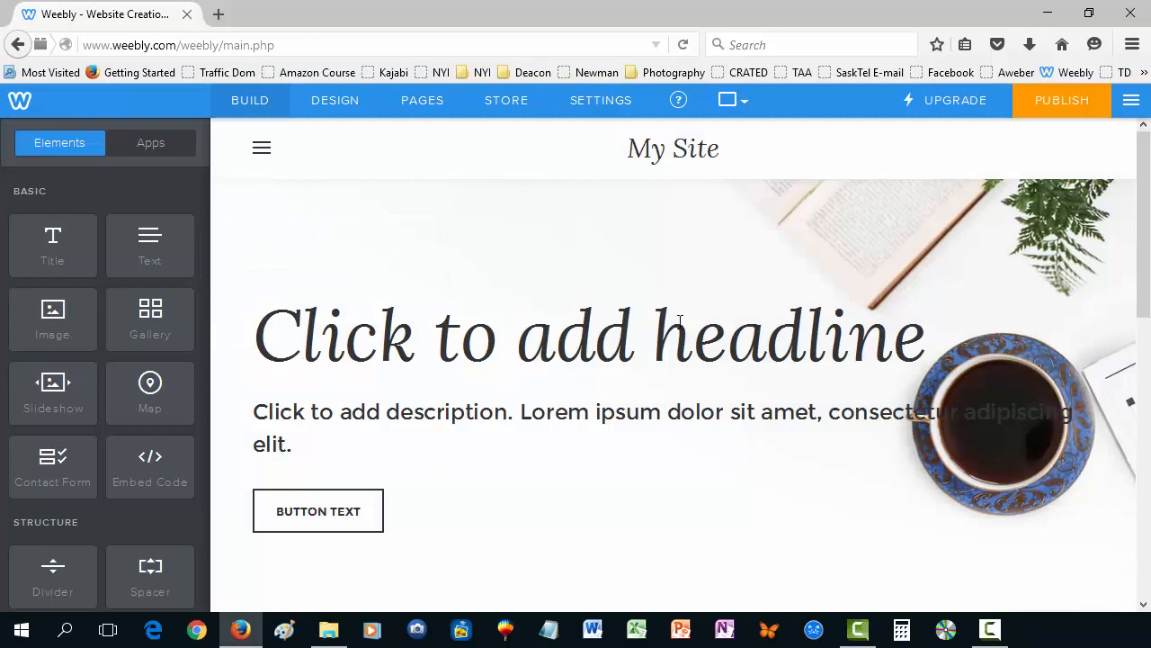
left_click(588, 346)
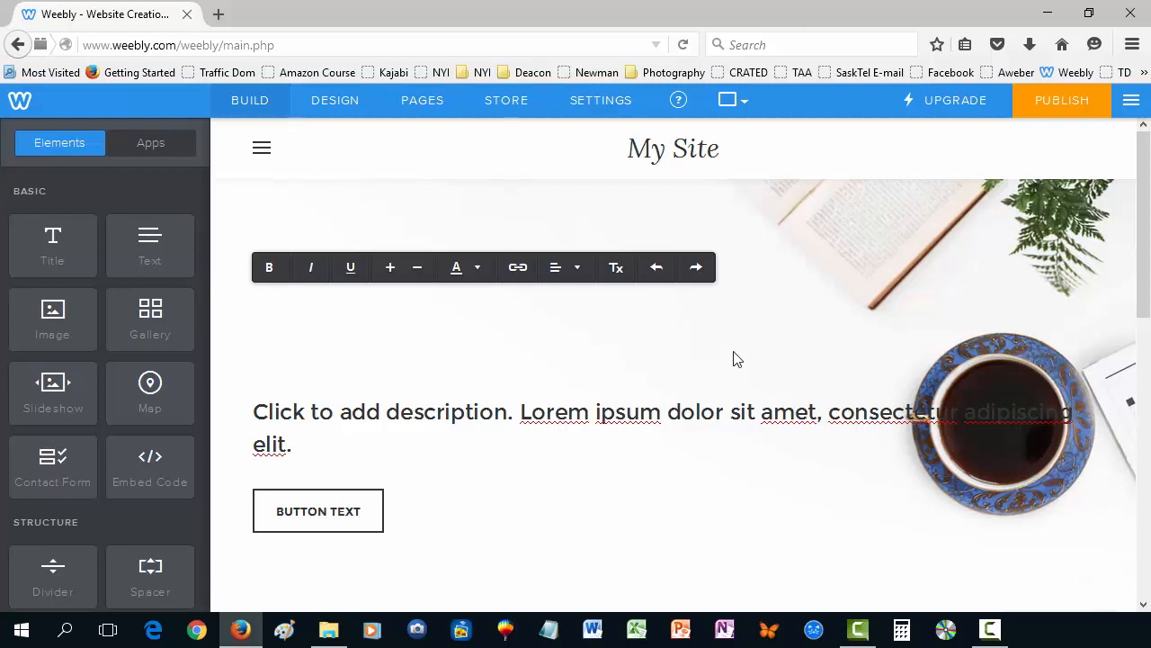
type("Will")
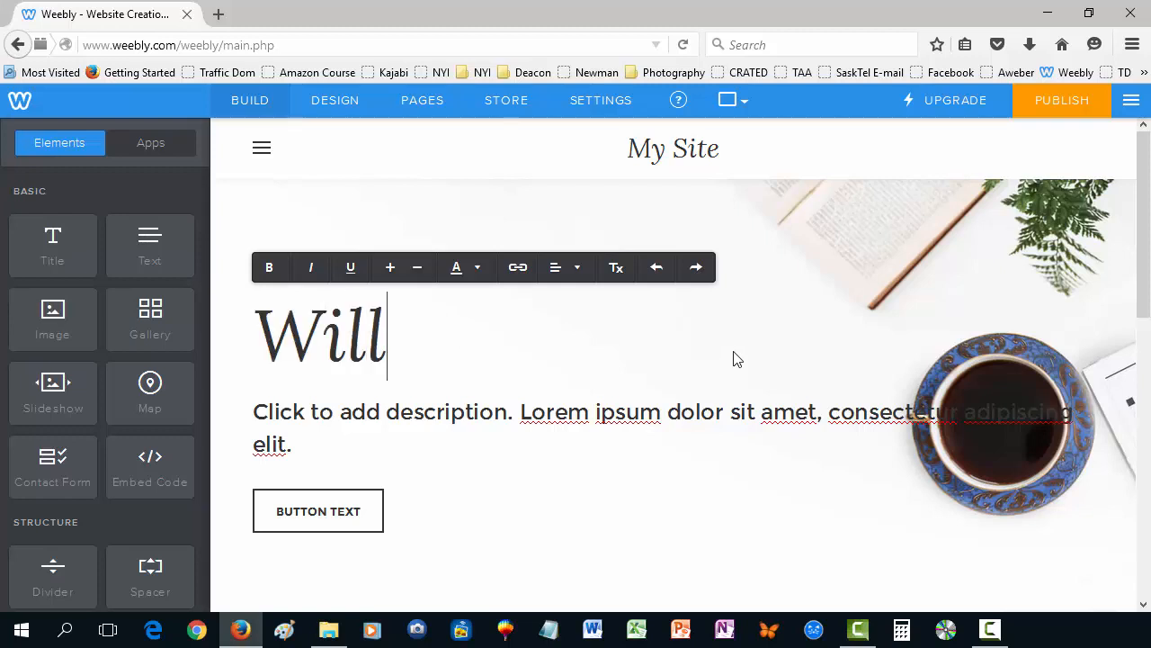
type("'s Pics")
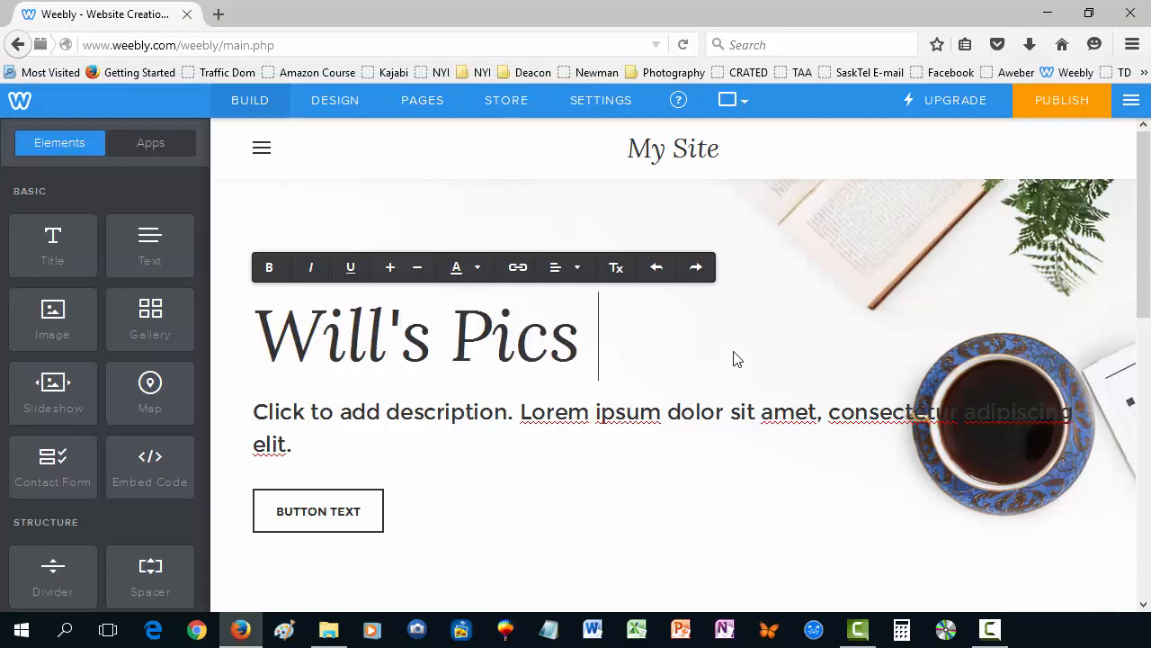
type(" For Now")
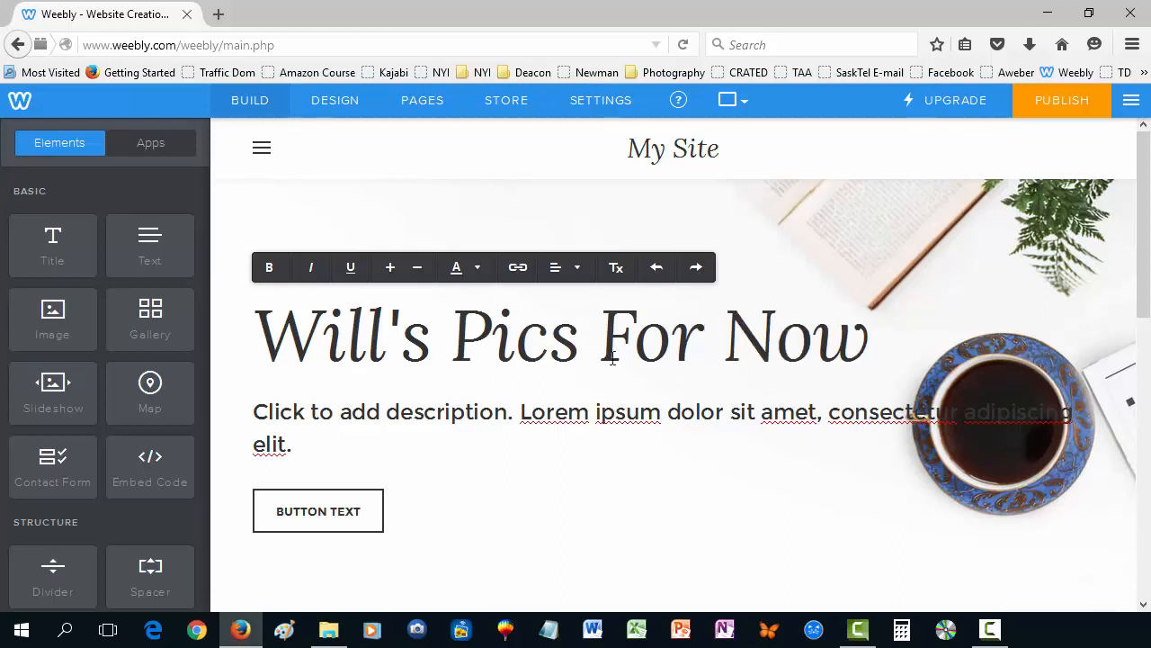
left_click(407, 416)
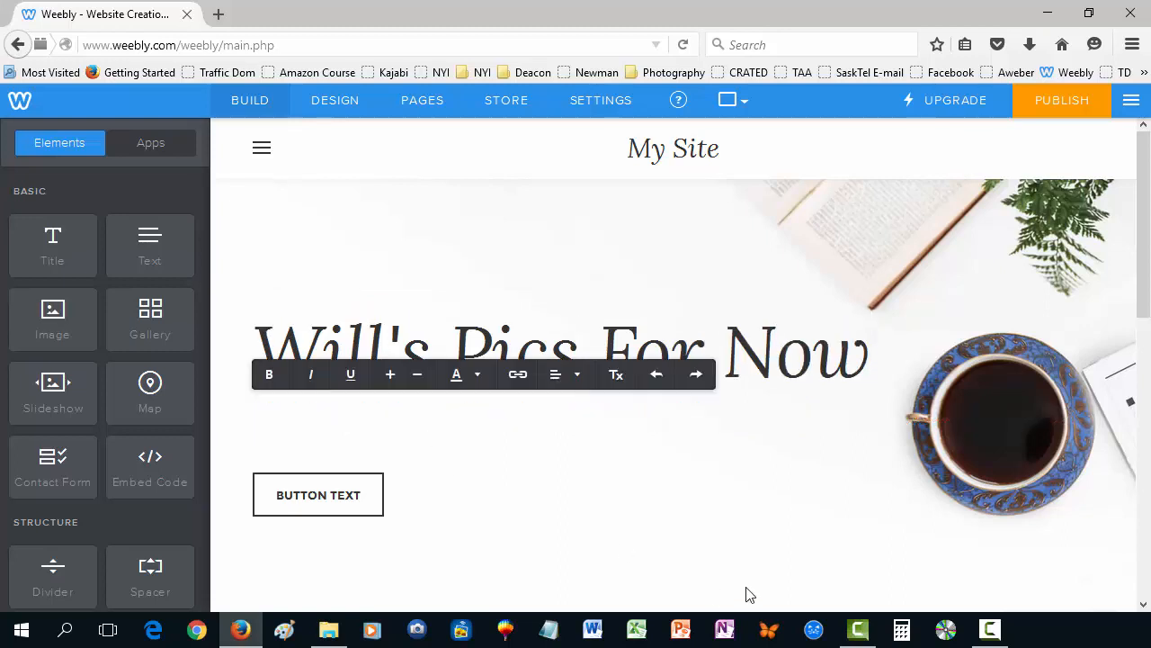
type("hese are pics I took...")
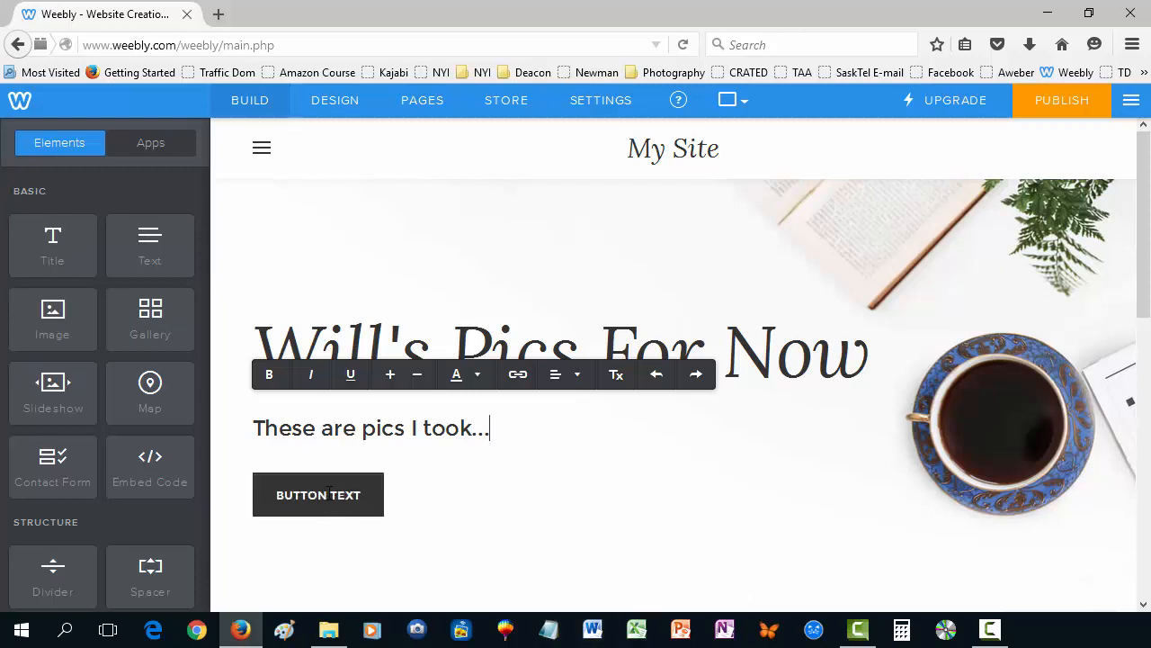
scroll(468, 537, "down", 5)
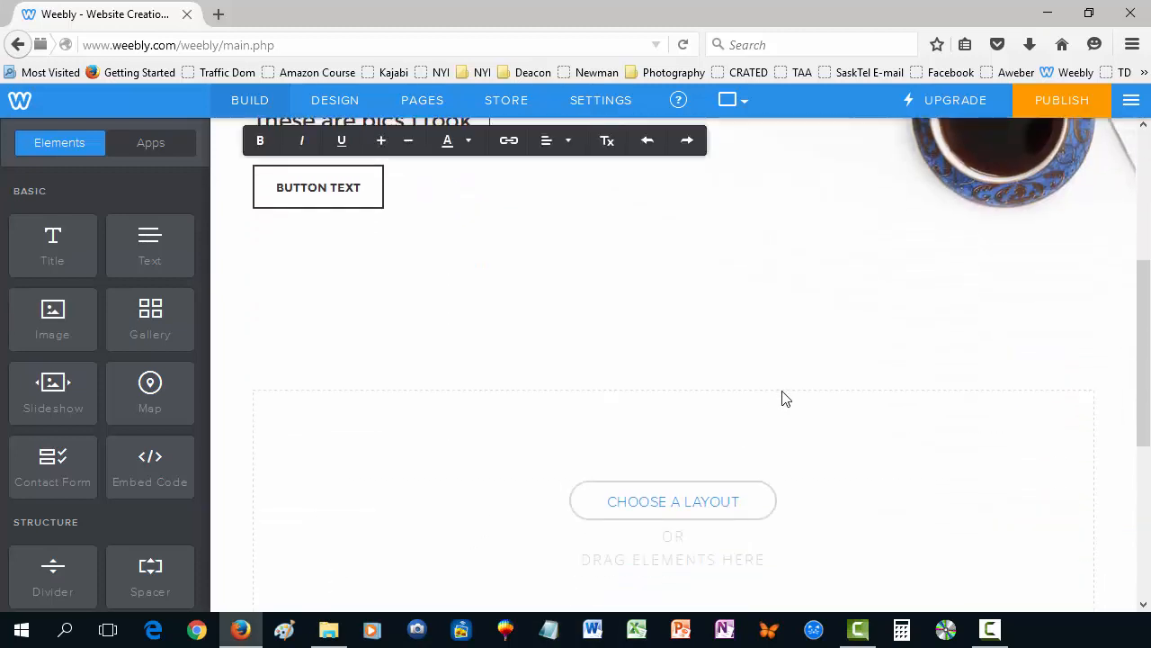
scroll(917, 287, "up", 3)
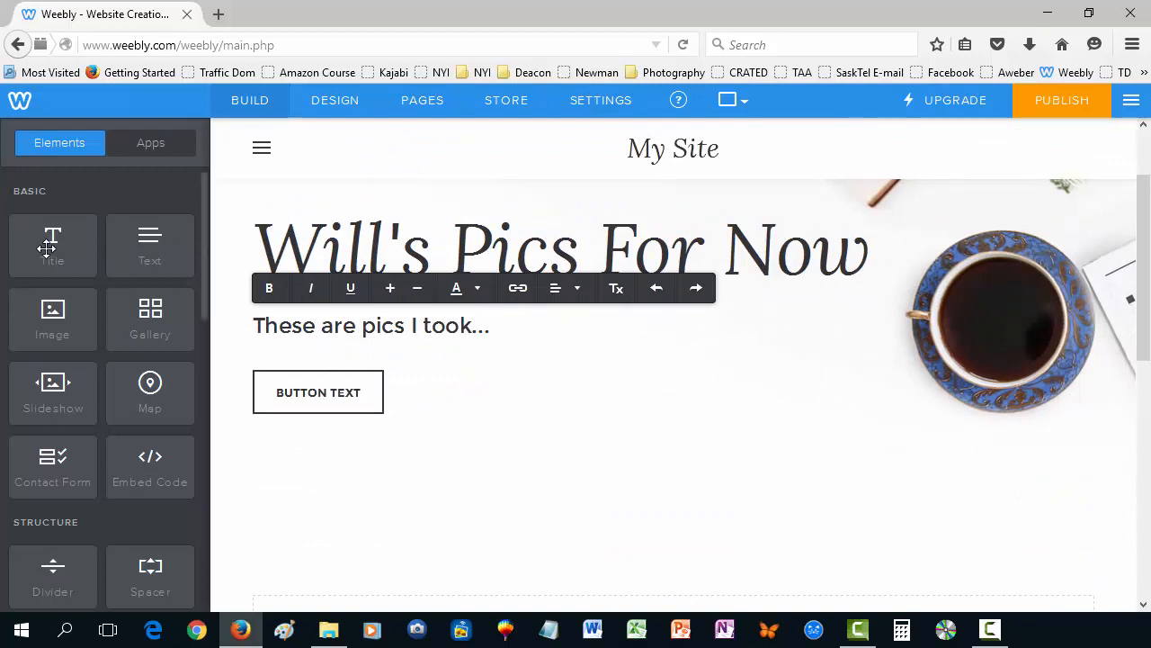
scroll(630, 468, "down", 5)
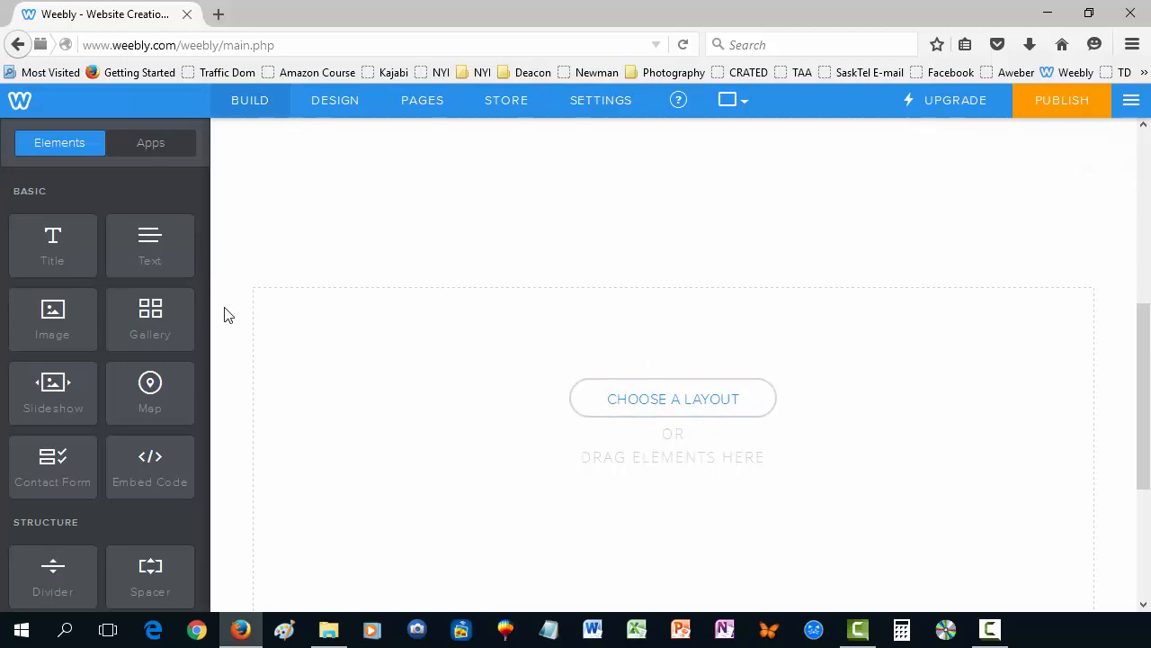
Add a title element below the header with the centred text "Here are my pictures I took...".
scroll(227, 313, "up", 3)
scroll(229, 310, "down", 2)
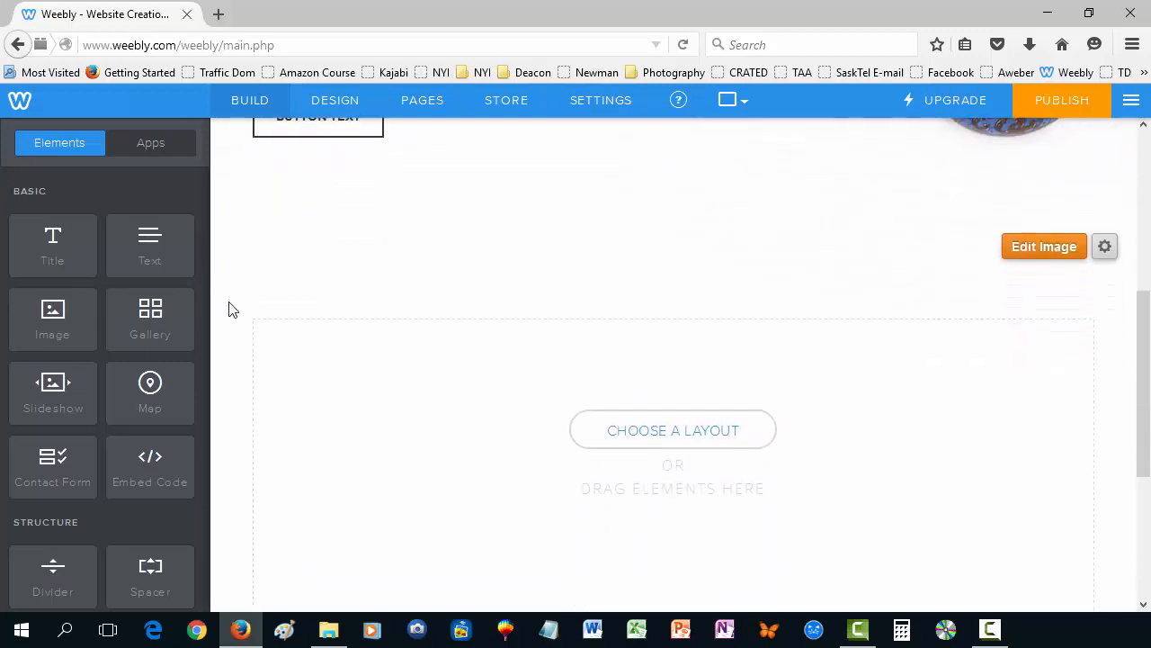
scroll(229, 309, "down", 1)
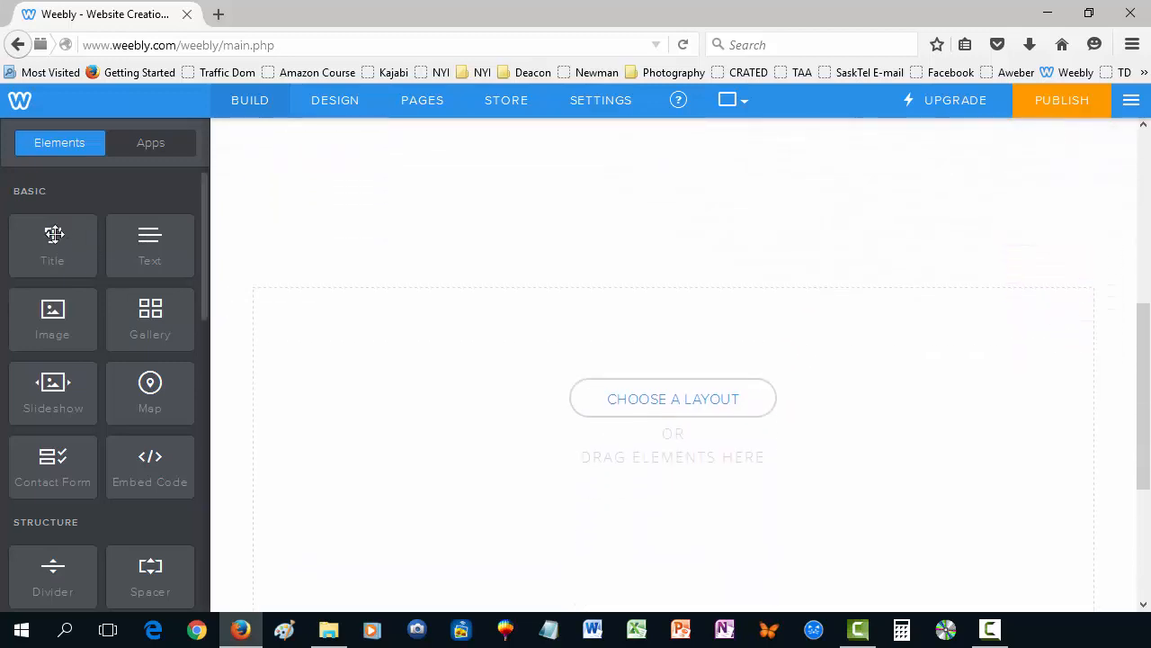
left_click_drag(52, 238, 613, 366)
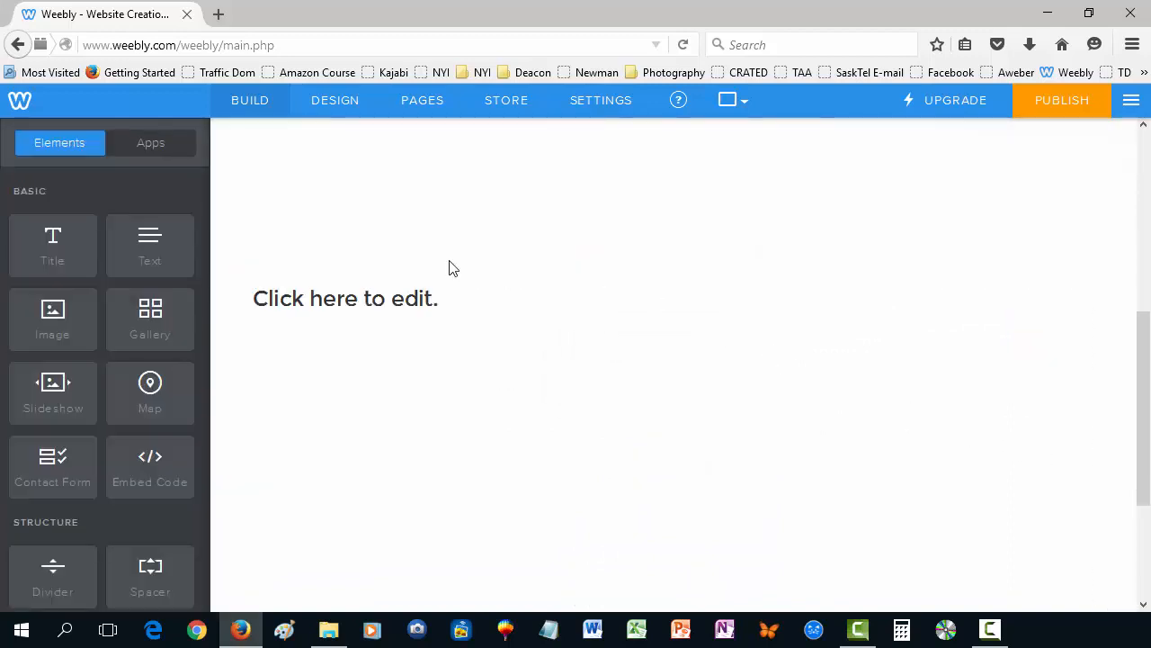
left_click(427, 298)
left_click(563, 262)
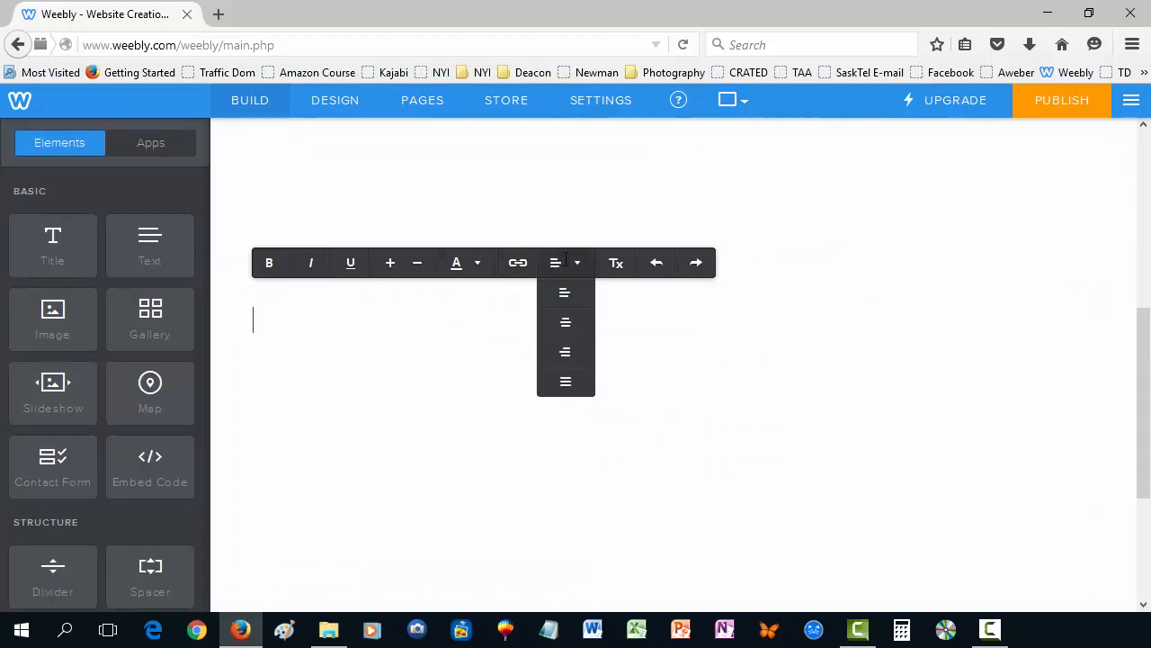
left_click(568, 326)
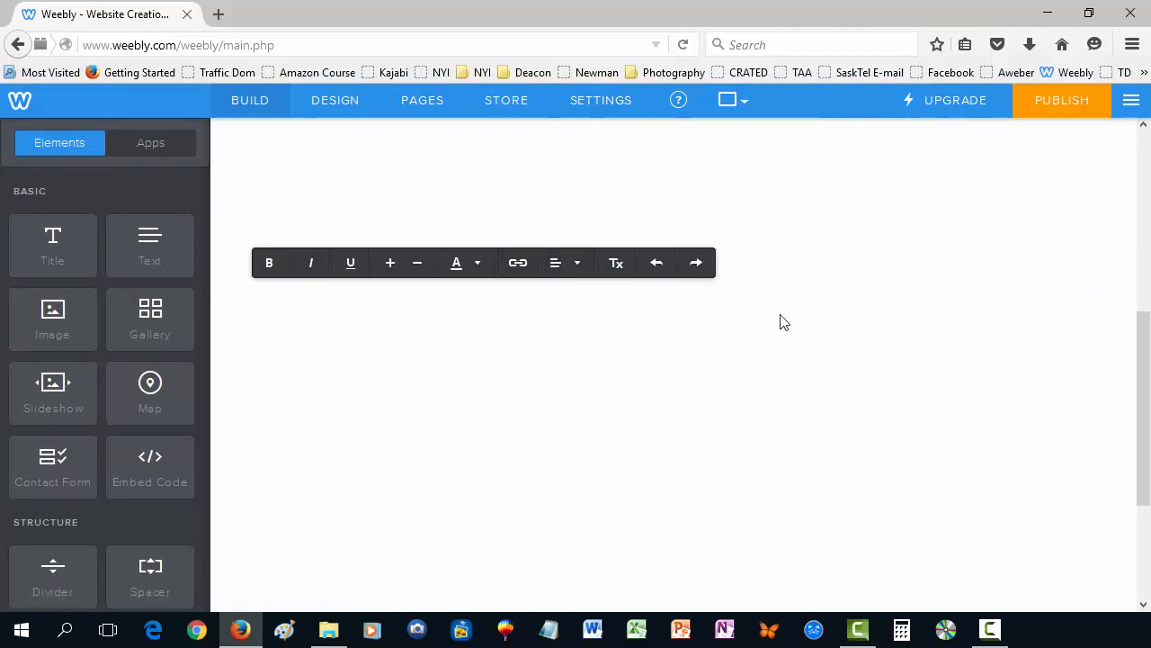
type("Here are ")
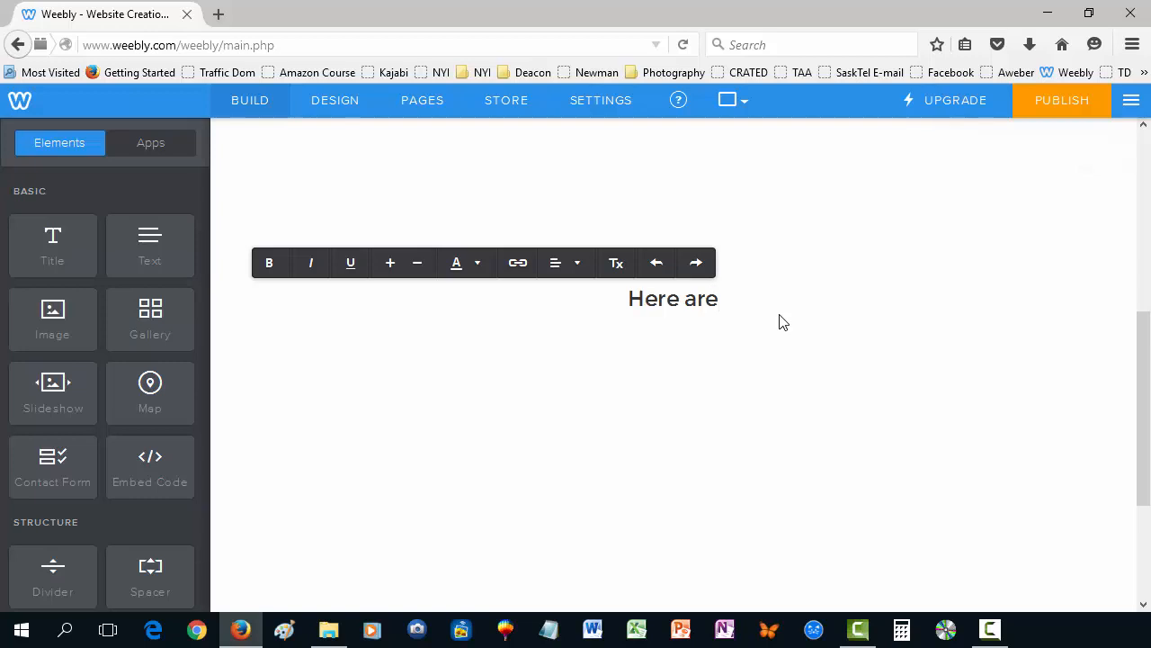
type("my pictu")
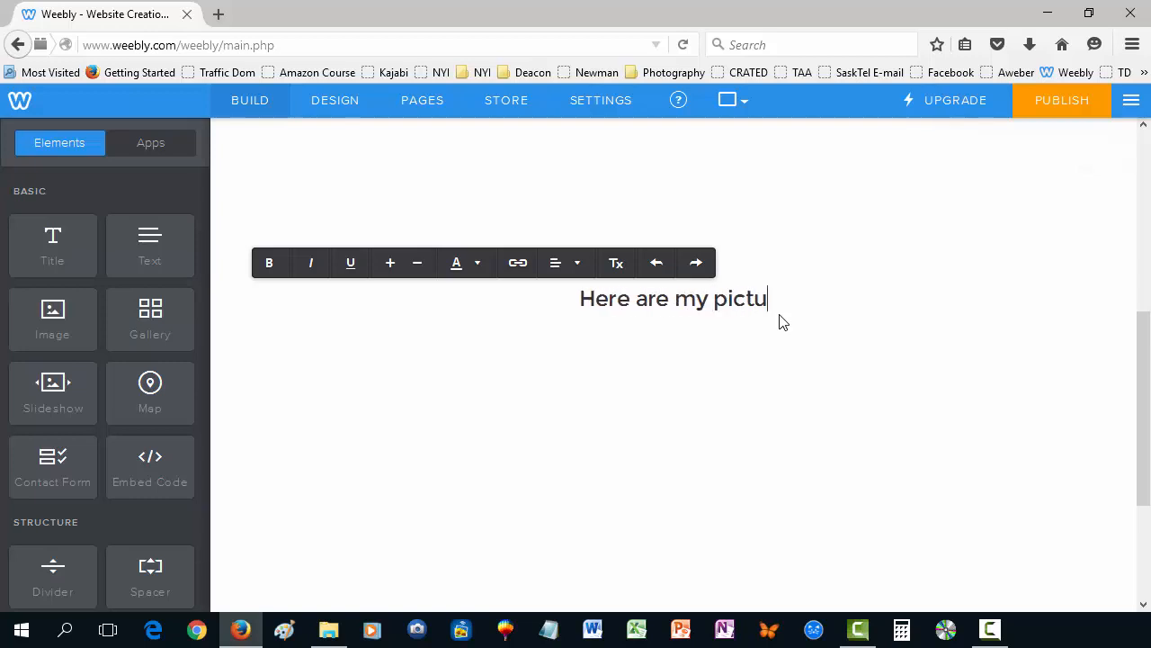
type("res I took")
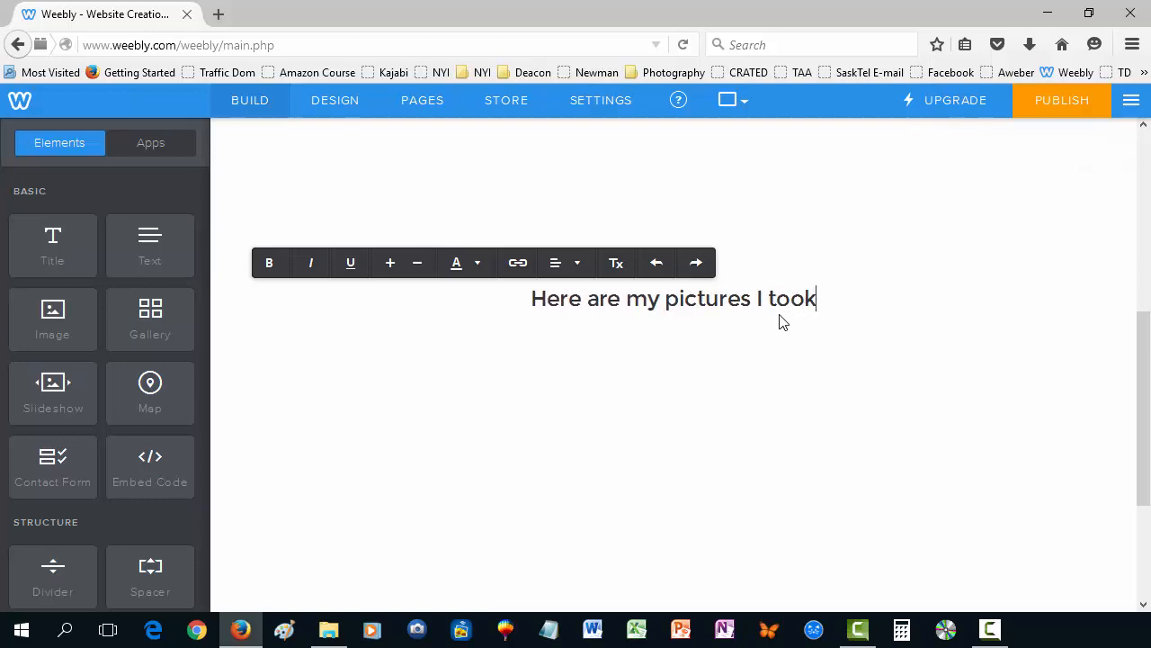
type("...")
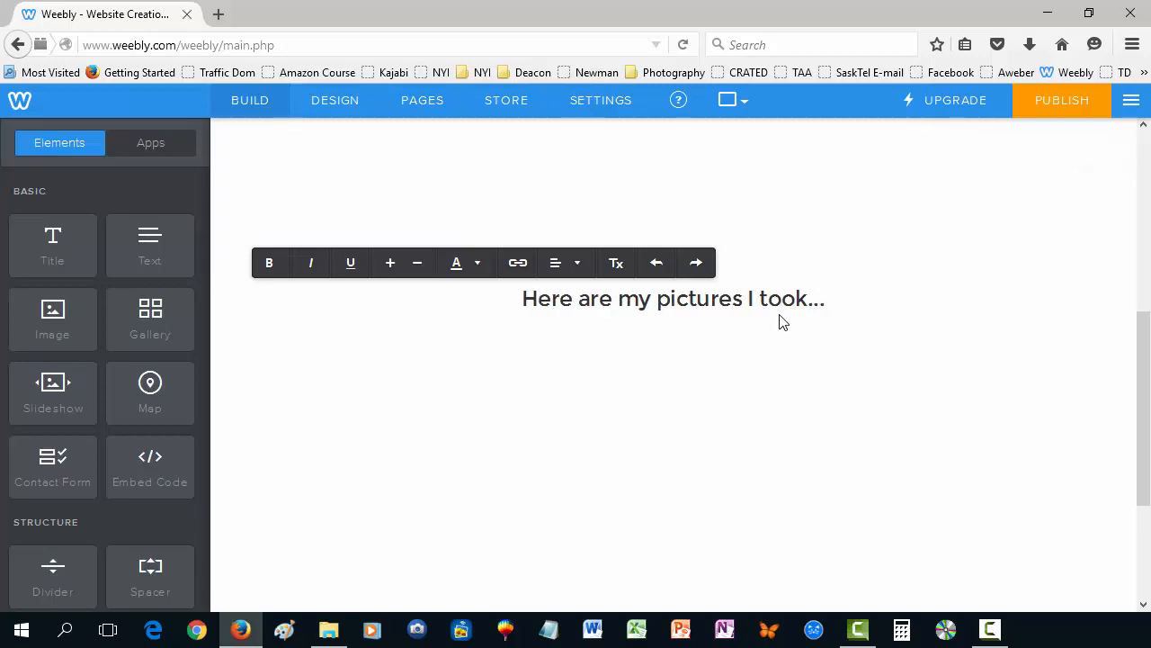
left_click(756, 417)
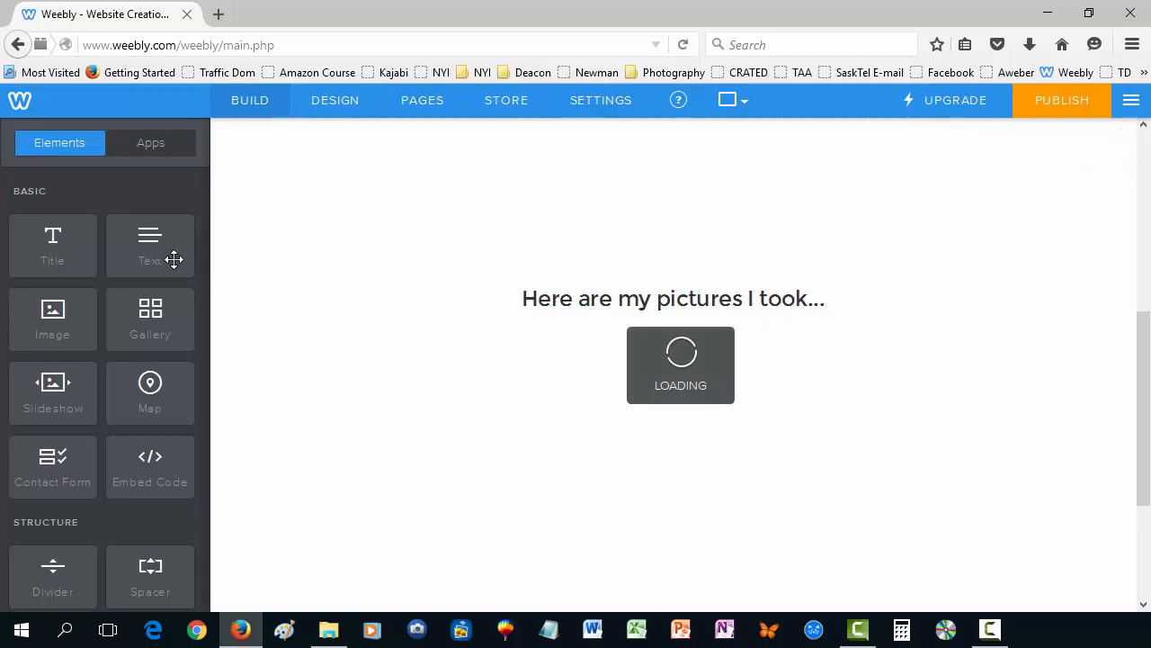
Add a text element under the title with the centred text "these are some of the pictures I took last year!".
left_click_drag(171, 256, 684, 296)
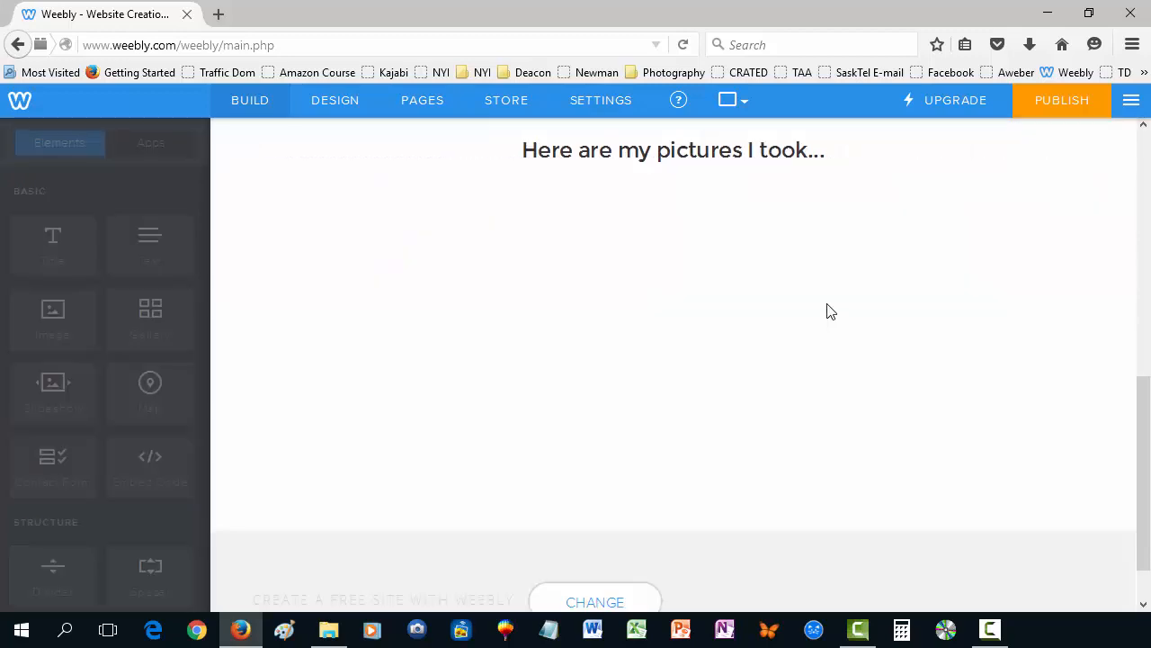
left_click(340, 194)
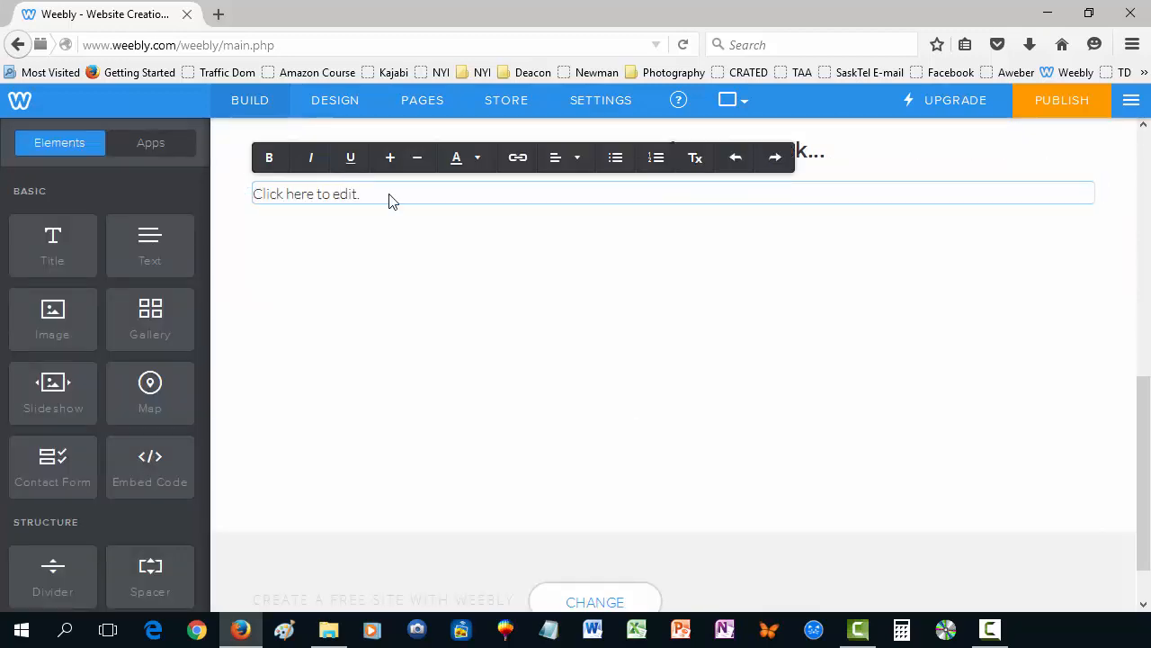
left_click(577, 158)
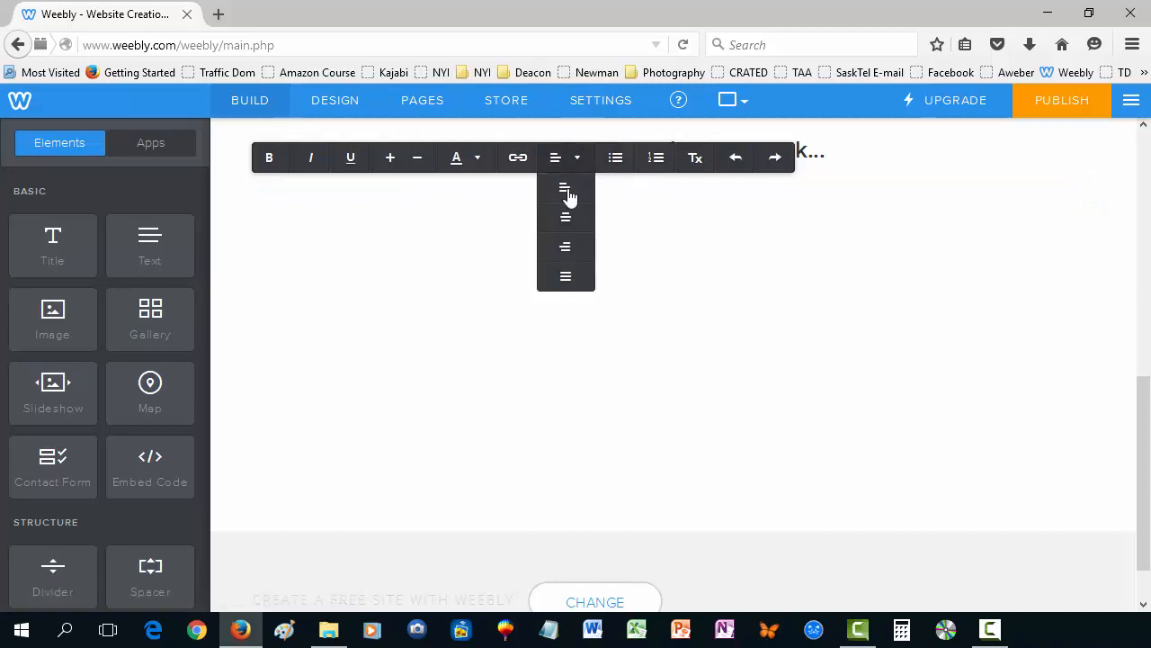
left_click(566, 217)
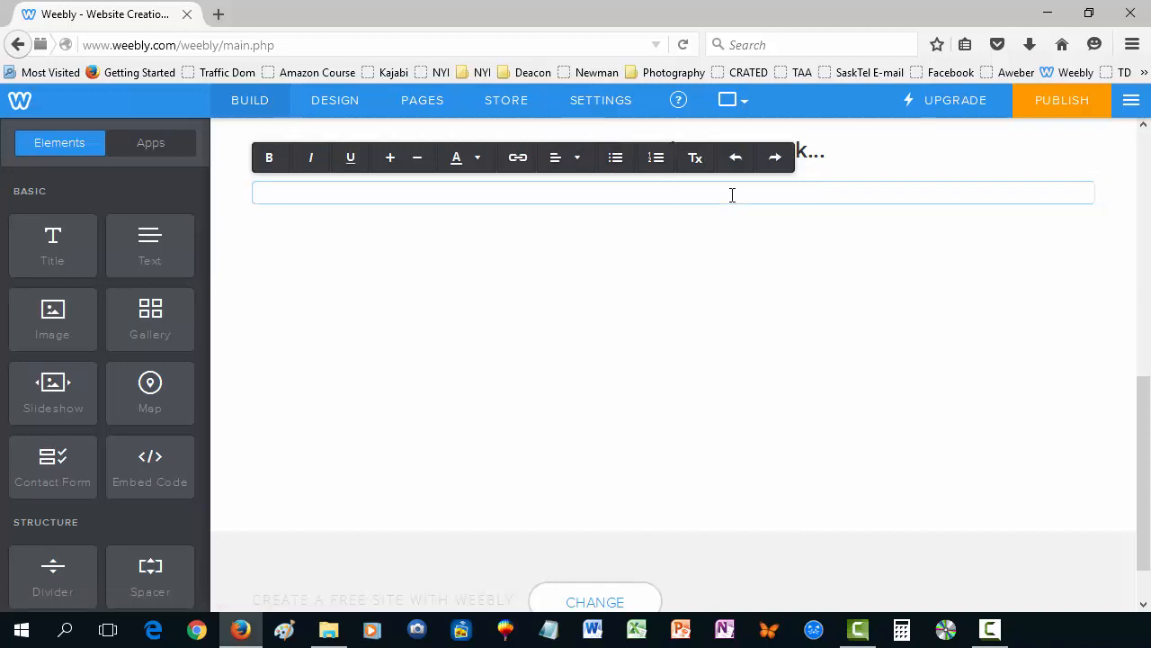
type("these are some of the pictures I ")
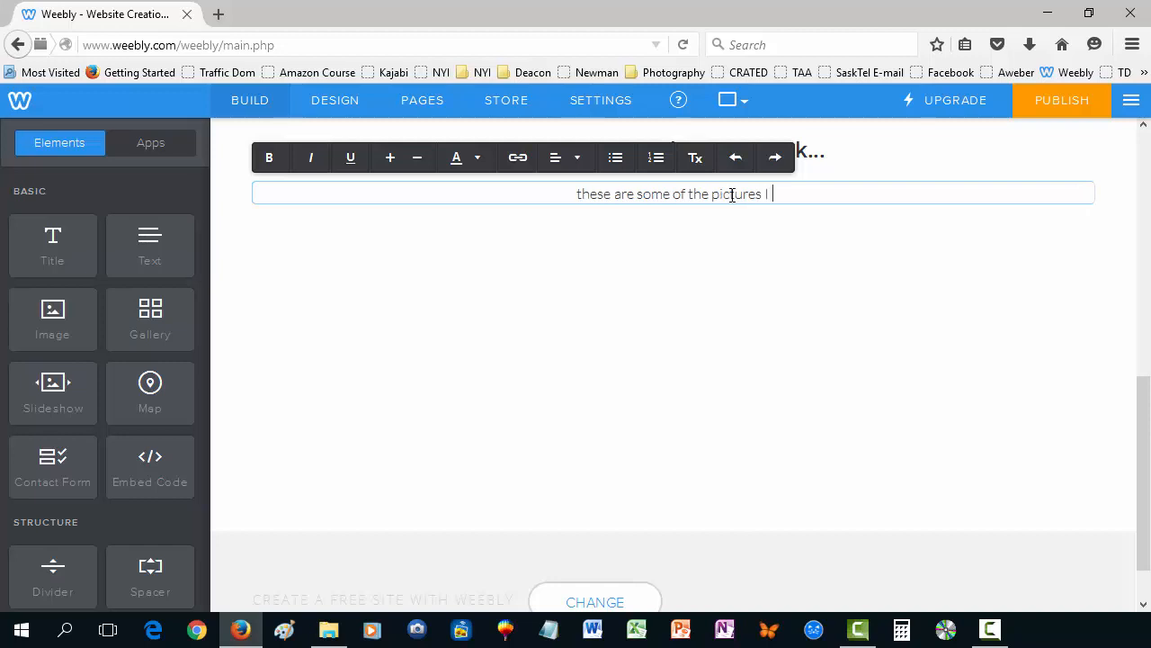
type("took last year")
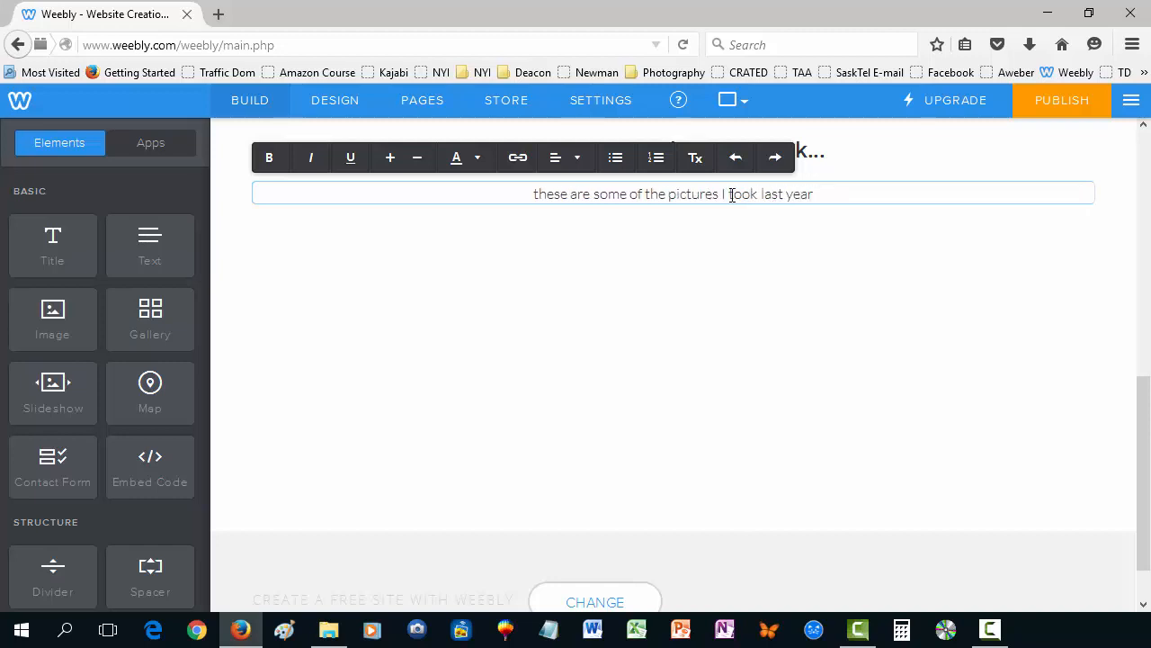
type("!")
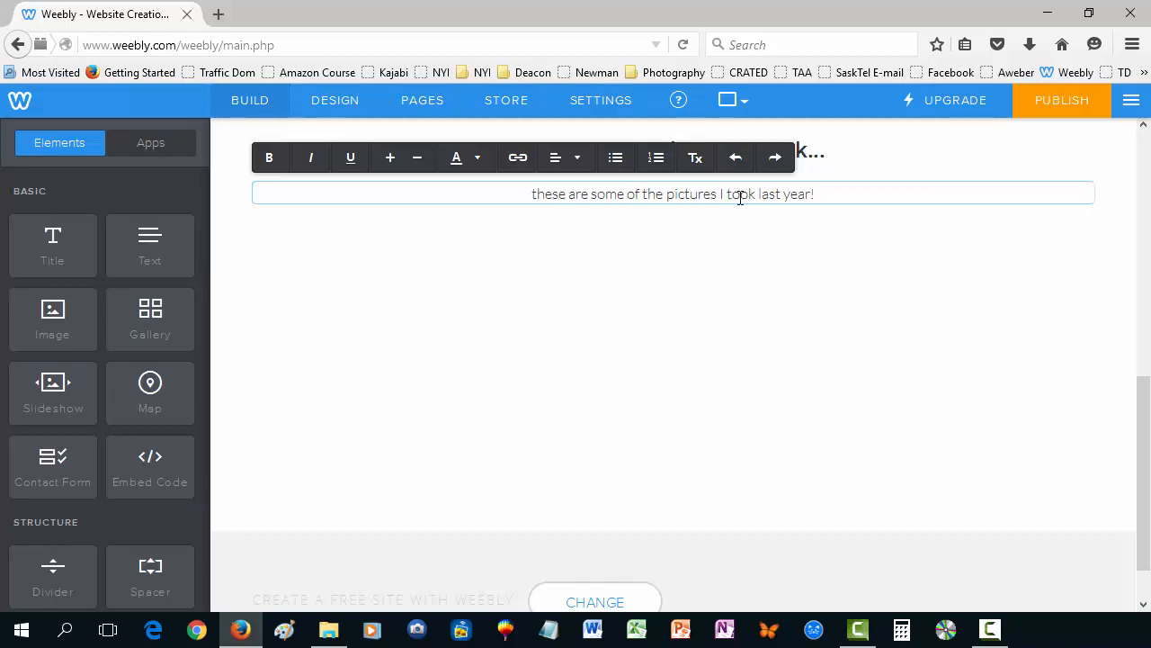
left_click(715, 243)
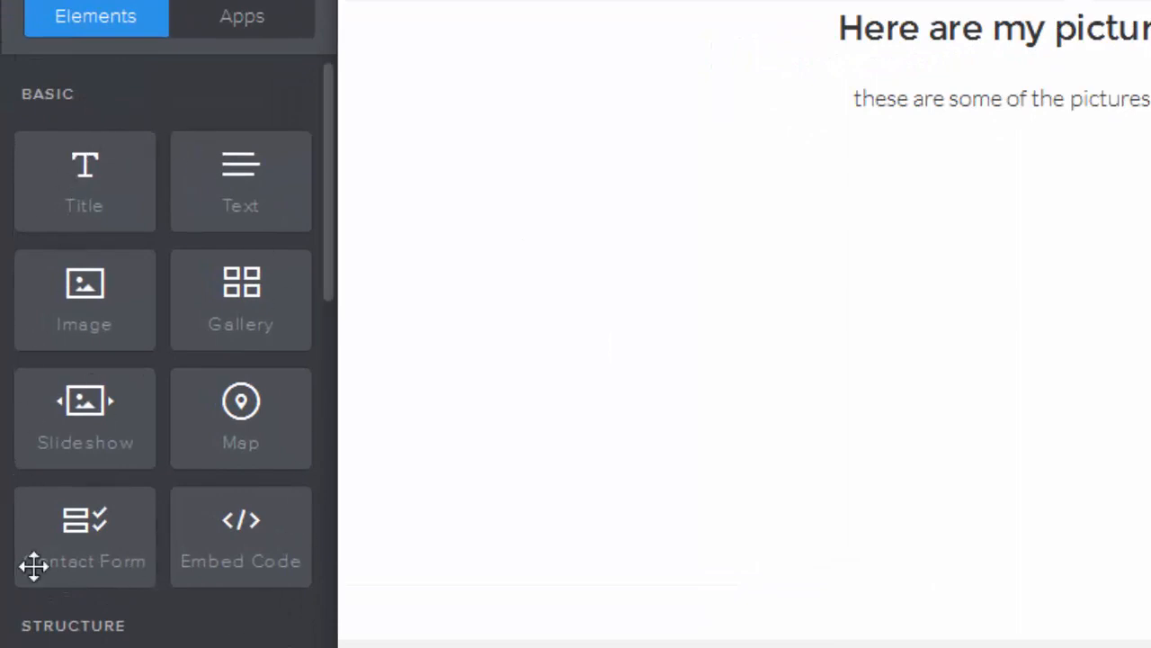
Look through the available Basic, Structure and Media elements and review the page's header area.
scroll(198, 488, "down", 3)
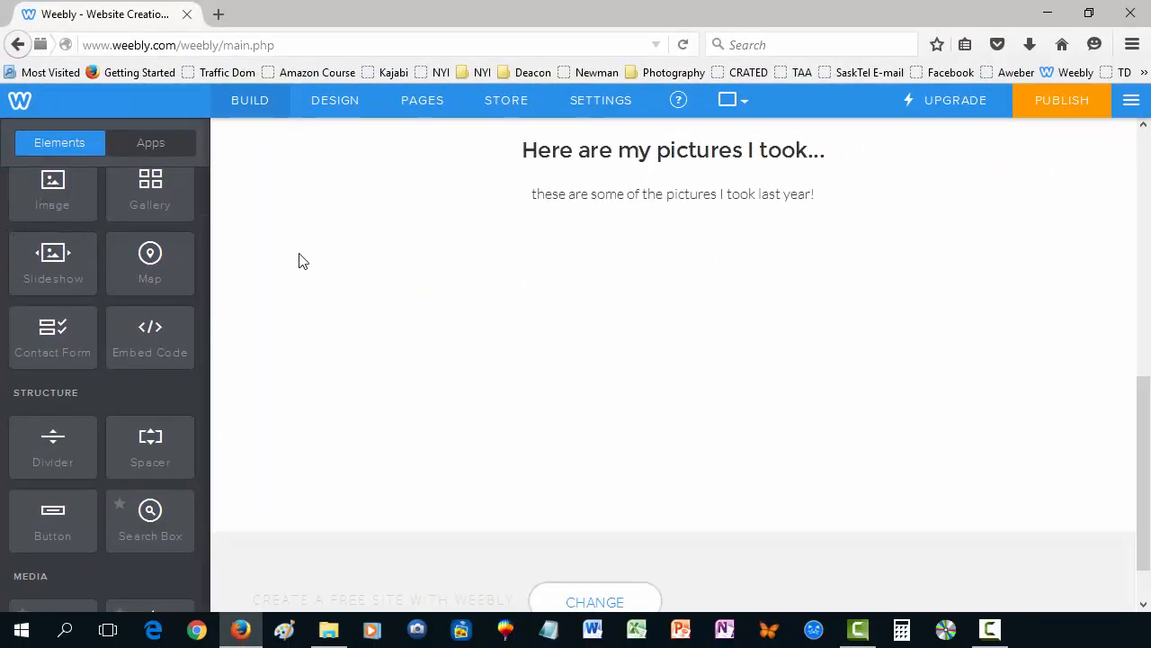
scroll(154, 207, "up", 1)
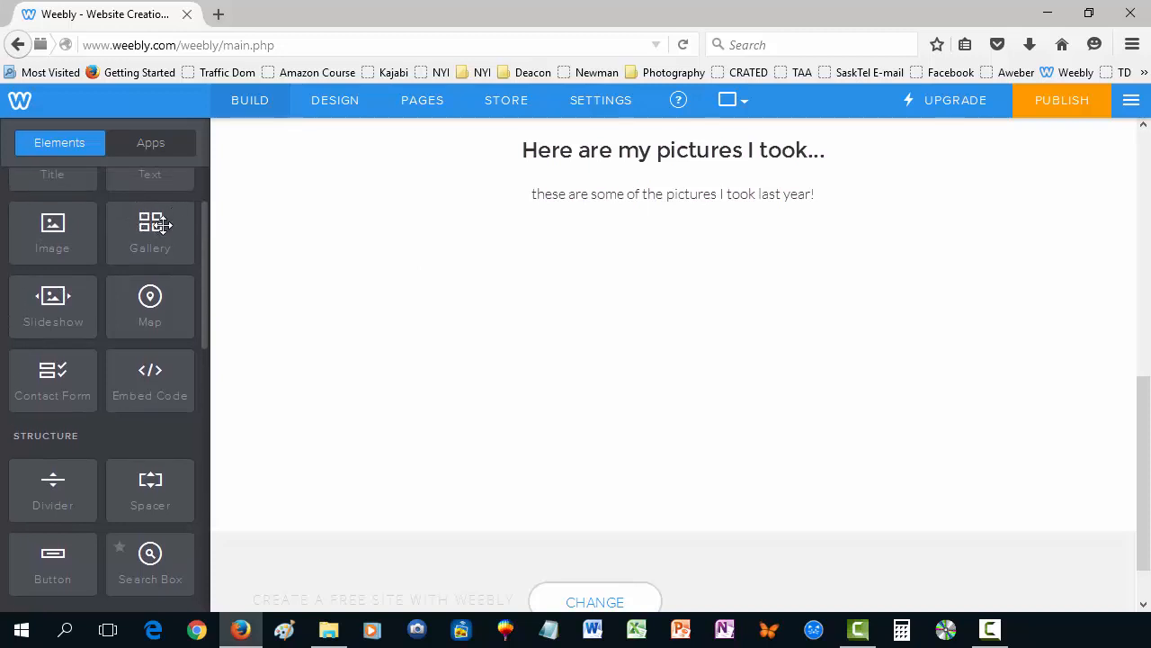
scroll(158, 229, "up", 2)
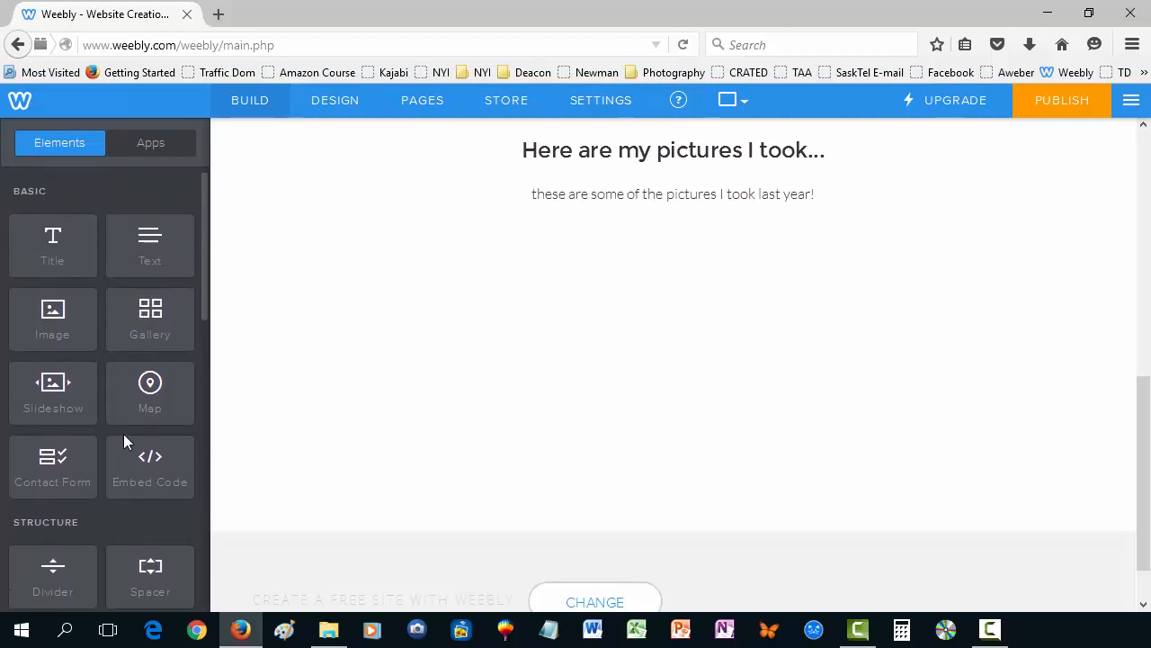
scroll(122, 443, "down", 2)
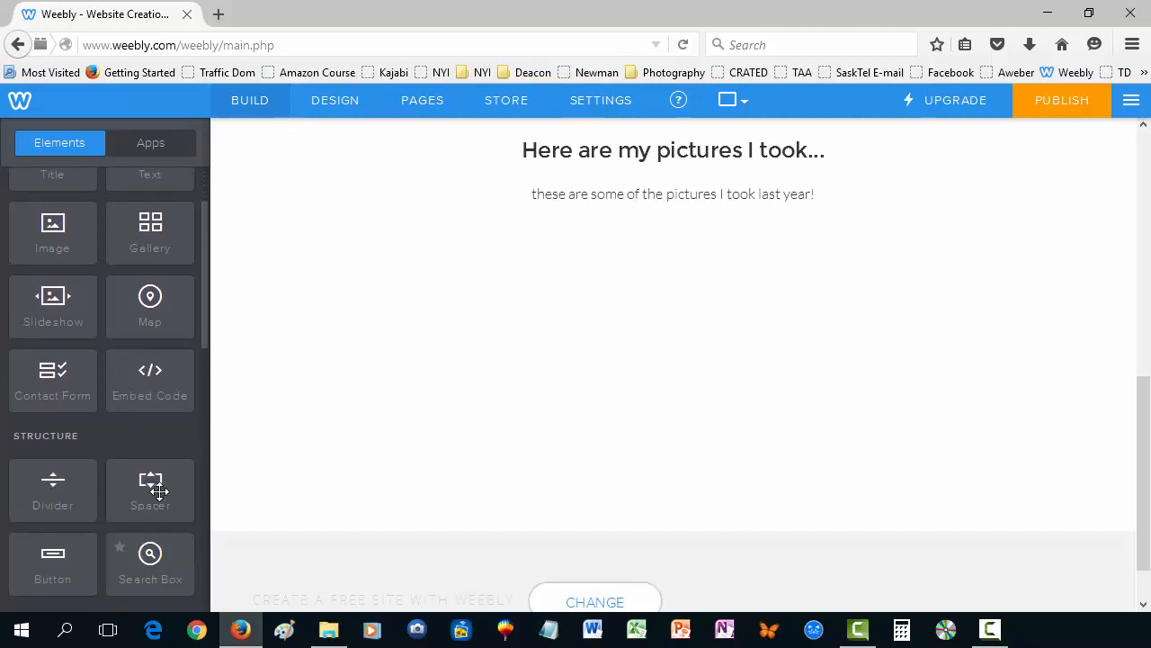
scroll(164, 547, "down", 4)
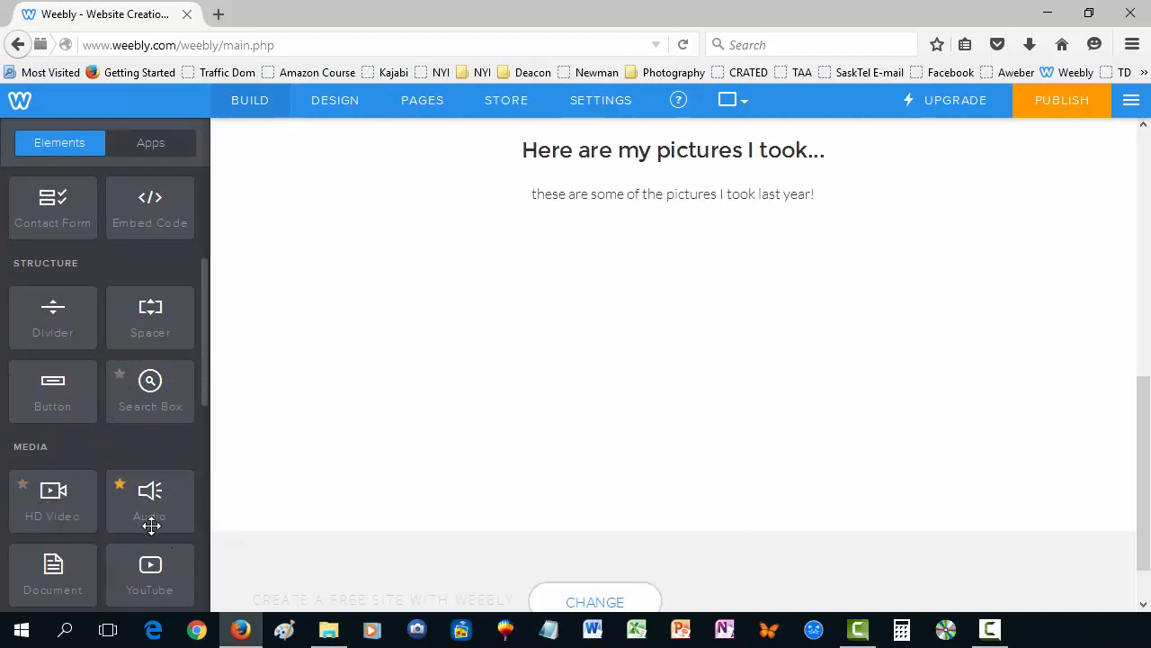
scroll(150, 490, "down", 1)
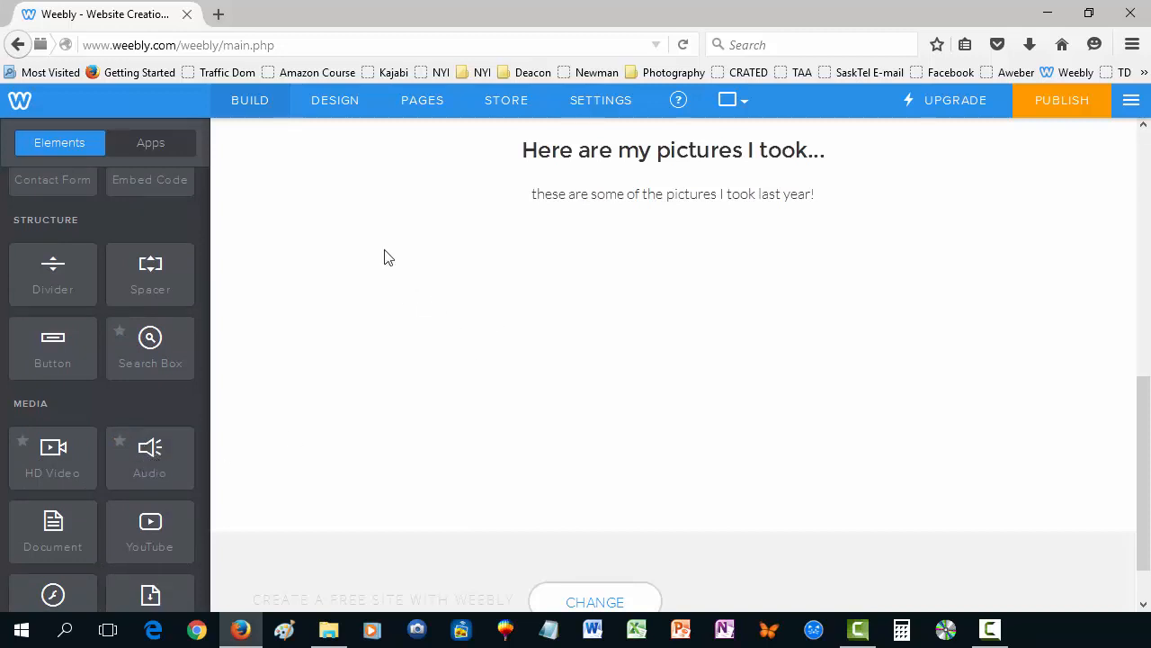
scroll(236, 365, "up", 5)
scroll(111, 352, "up", 5)
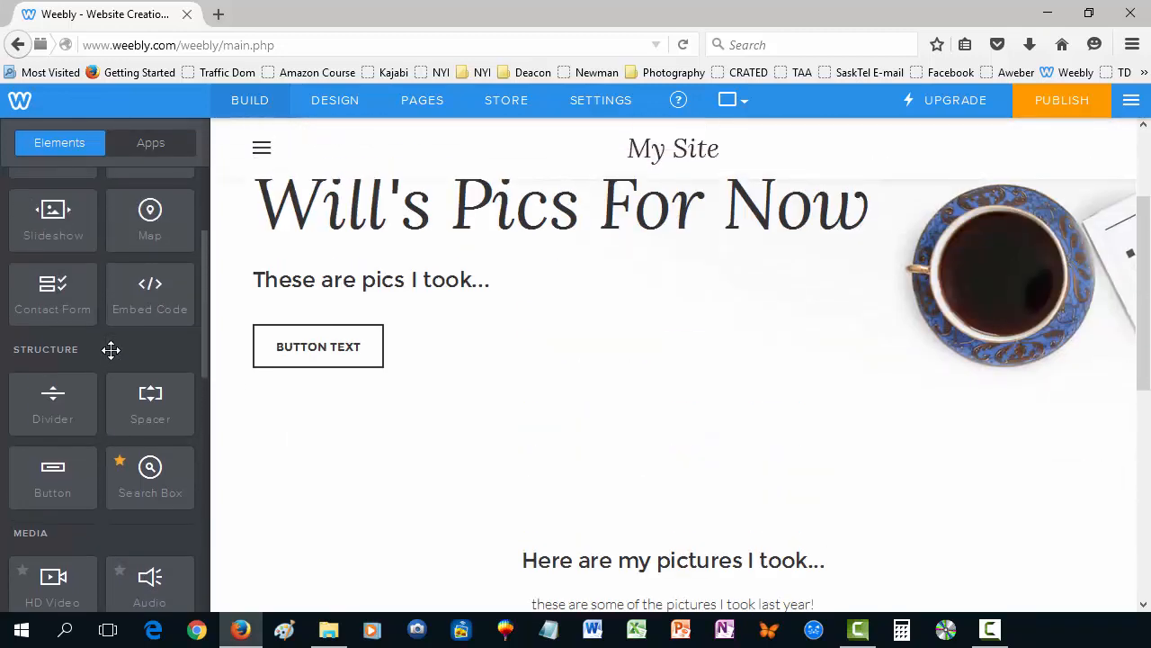
scroll(111, 352, "up", 2)
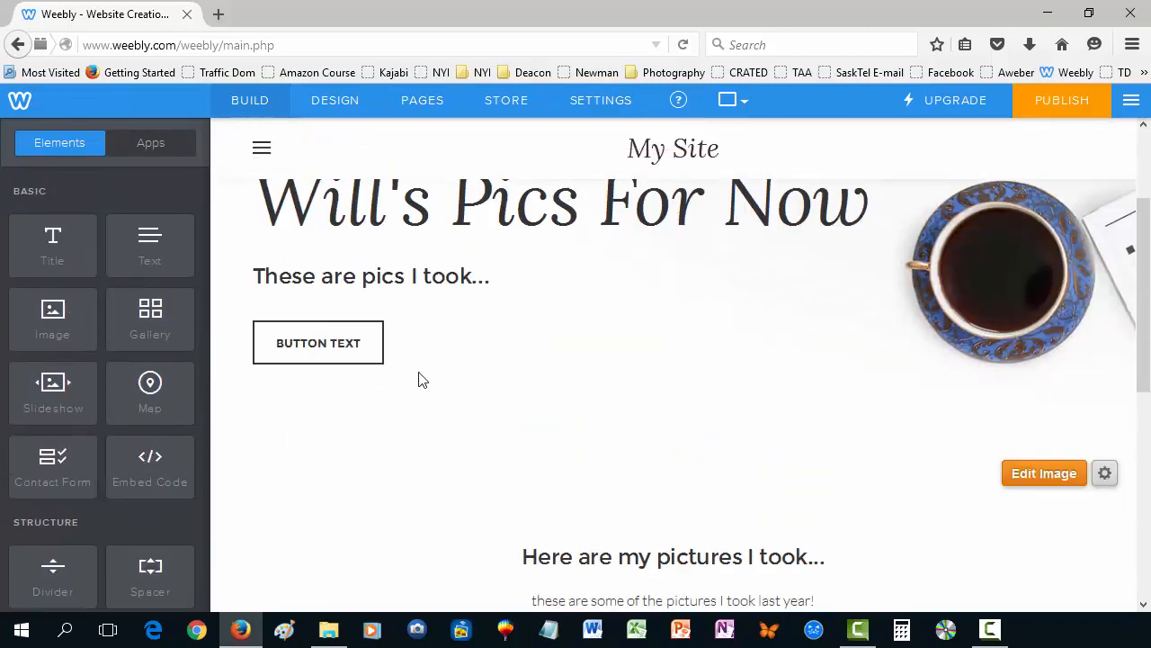
Add a gallery element beneath the "these are some of the pictures I took last year!" paragraph.
scroll(395, 356, "down", 3)
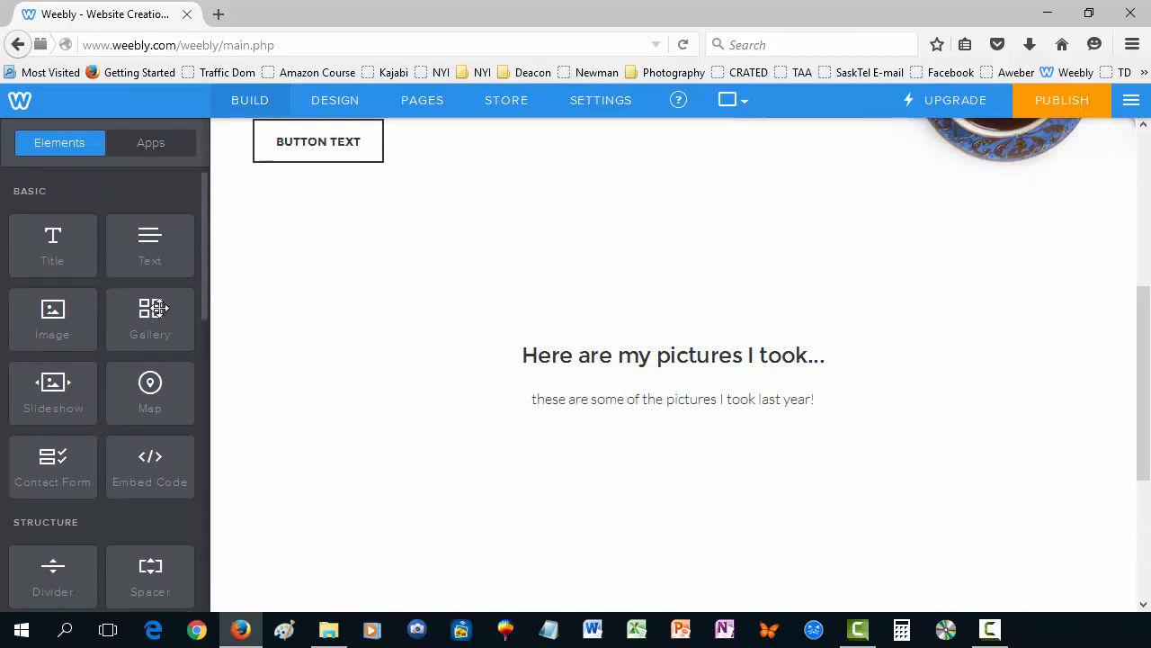
left_click_drag(153, 310, 597, 337)
scroll(461, 356, "down", 2)
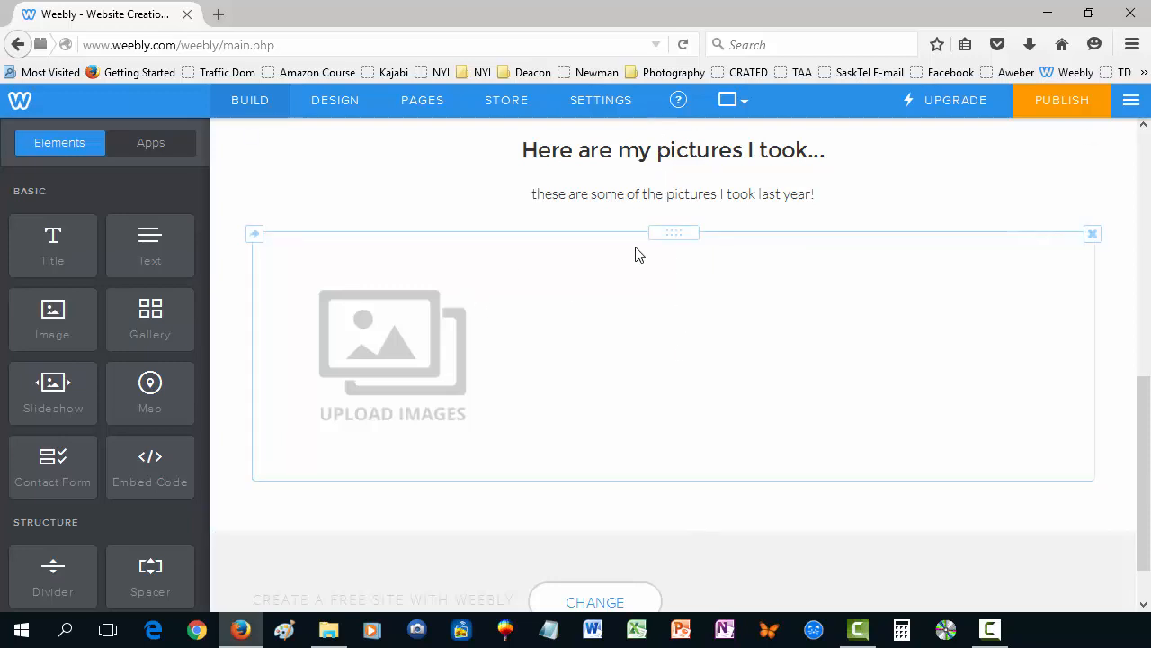
Try placing the gallery in a column beside the paragraph, and return it to its full-width place beneath the text.
left_click_drag(673, 234, 951, 194)
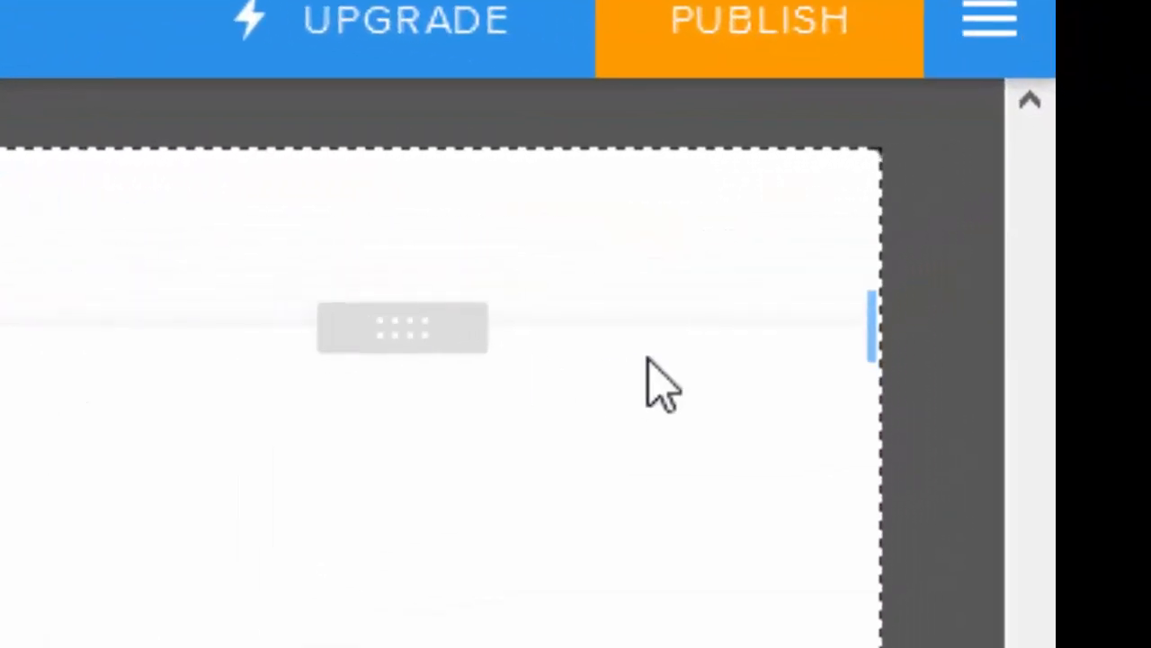
left_click_drag(648, 358, 794, 317)
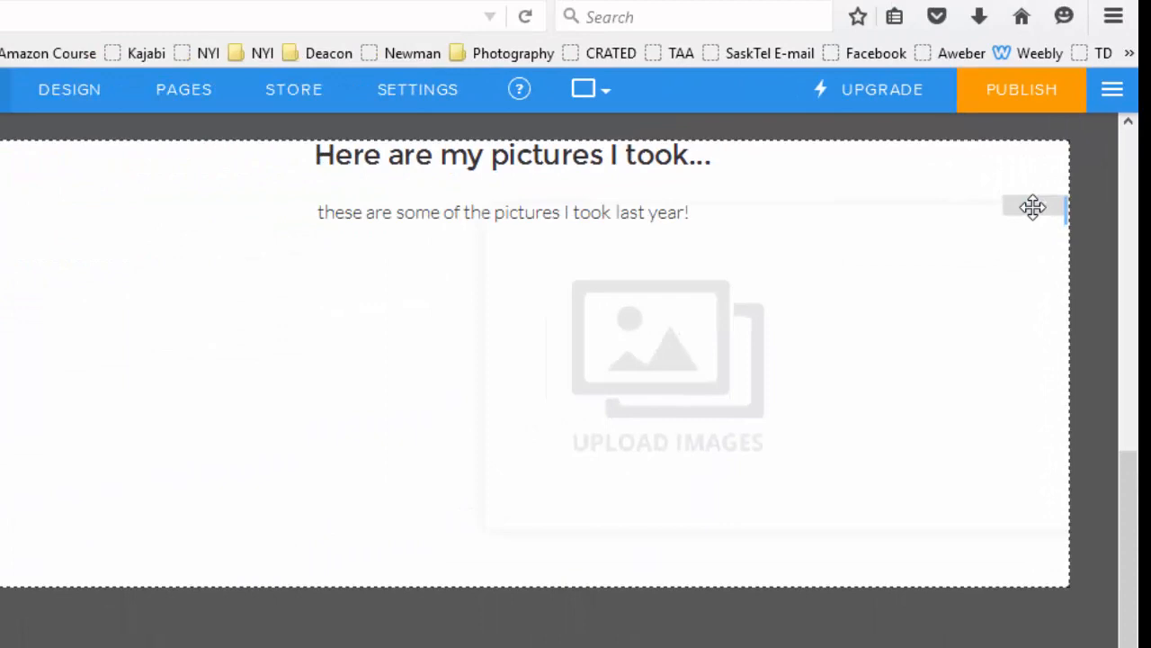
left_click_drag(1033, 207, 1031, 206)
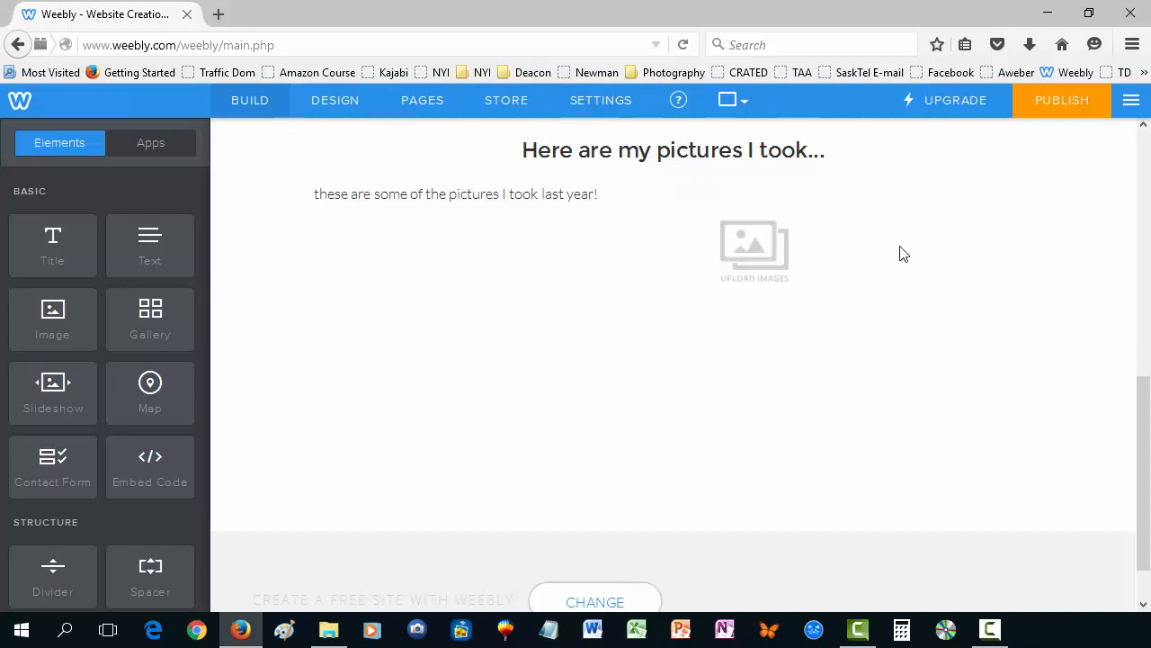
left_click_drag(881, 187, 693, 343)
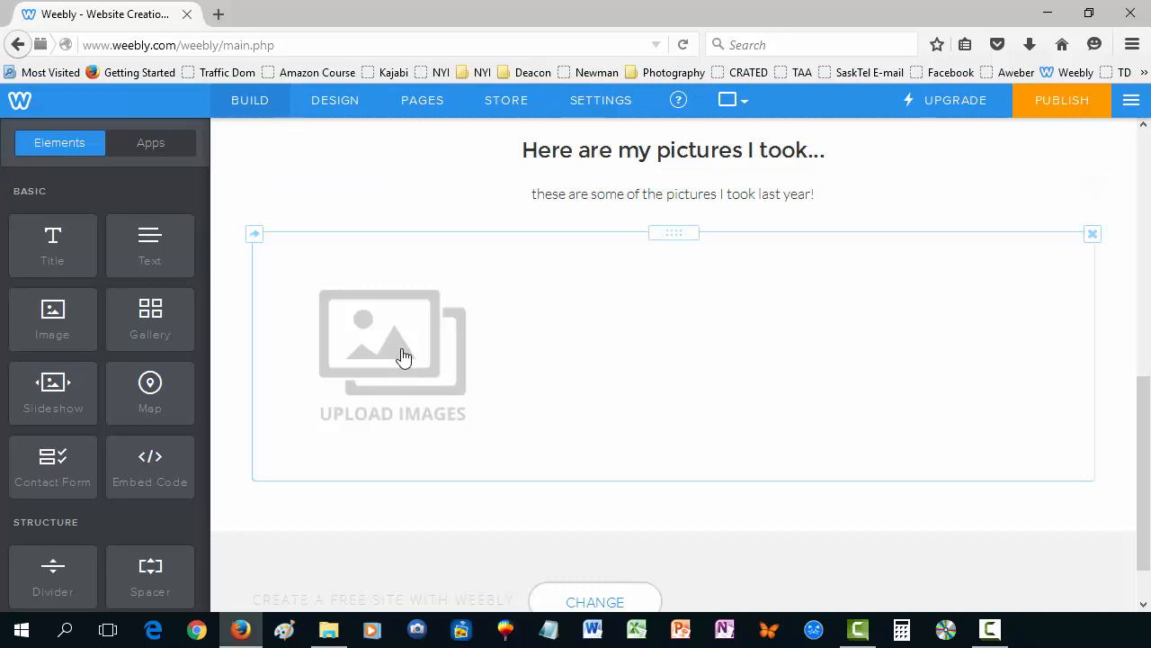
Upload all the pictures from IMG_4617 to IMG_4711 in the PhotoGallery Web folder into the gallery element.
left_click(720, 418)
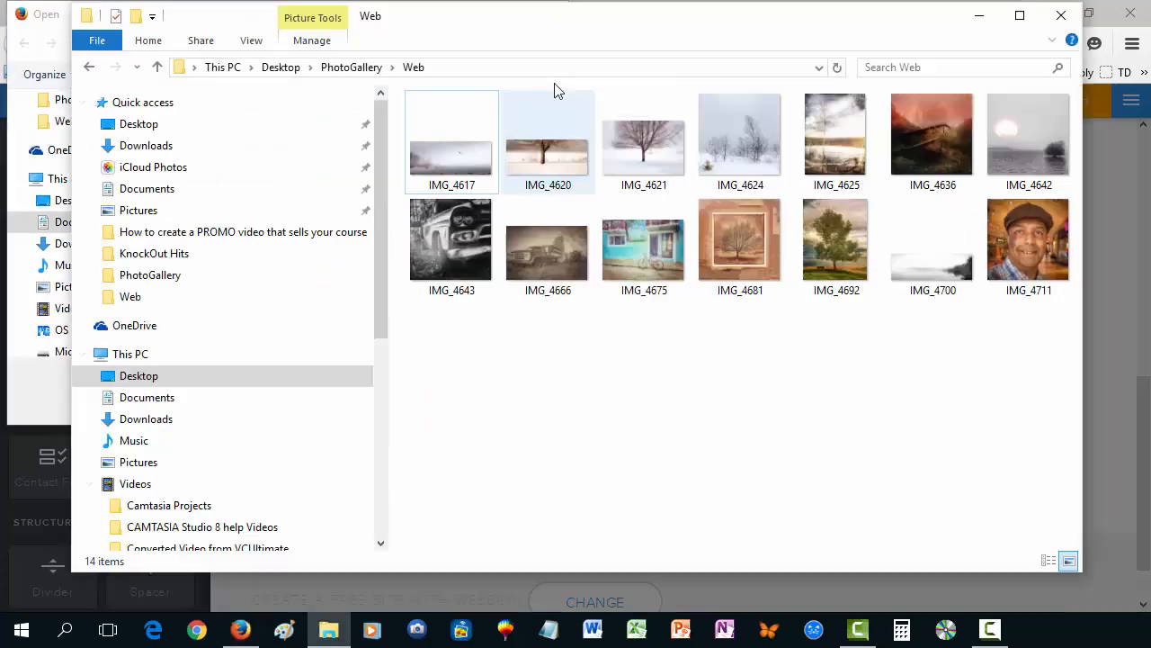
left_click(451, 139)
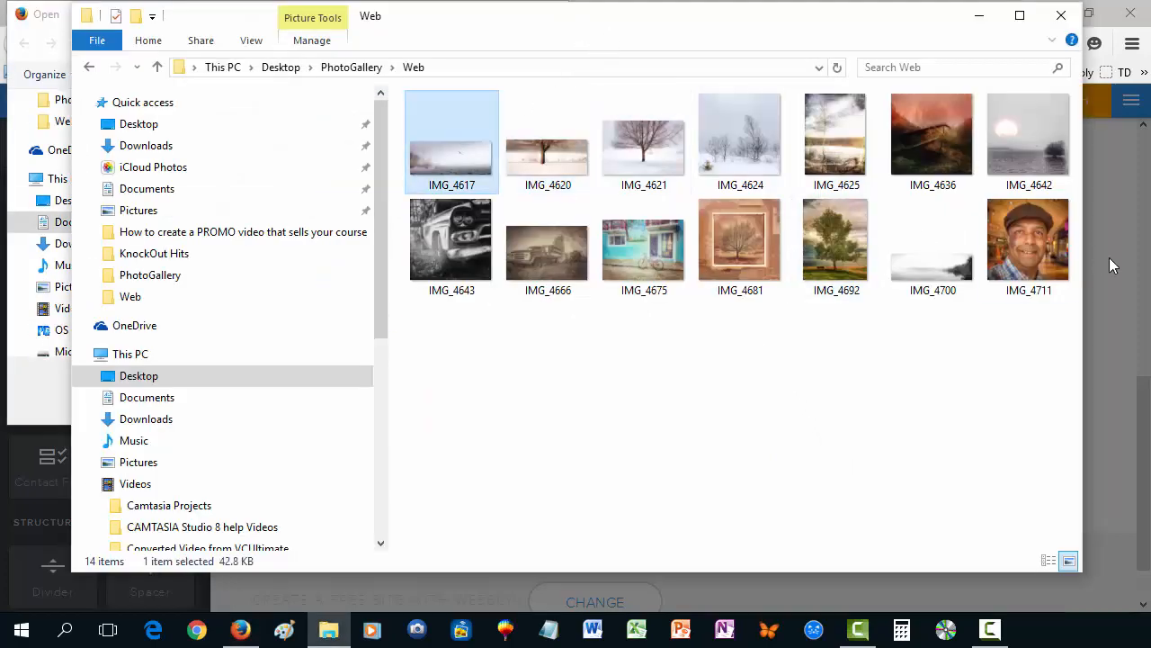
left_click(1008, 245, "shift")
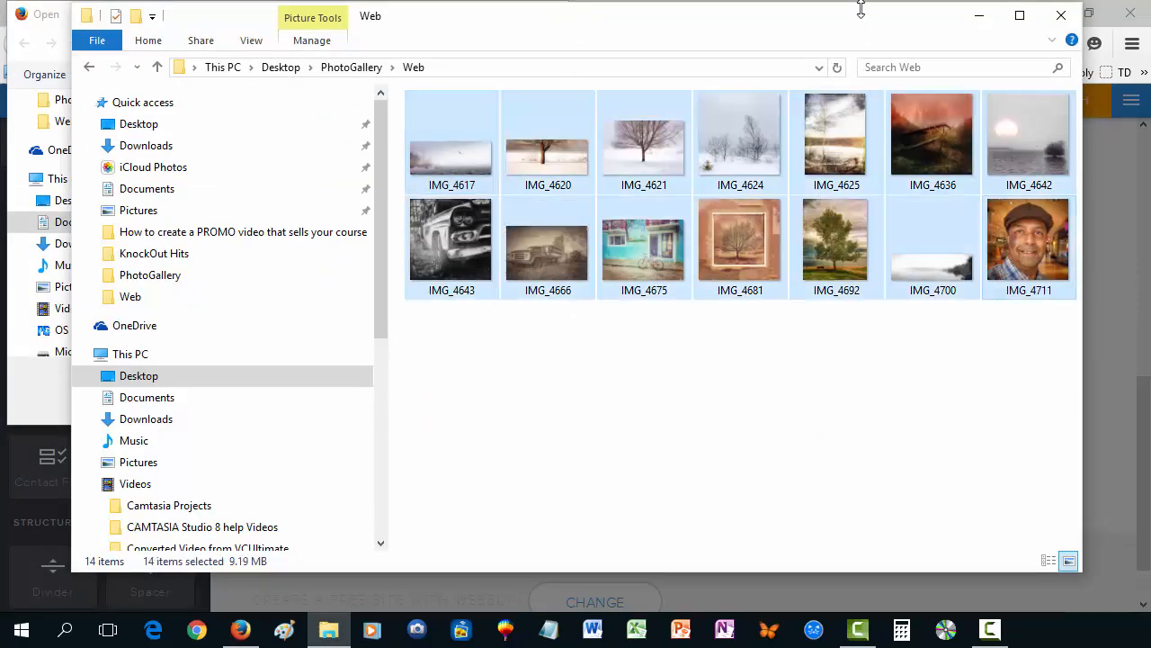
left_click_drag(861, 9, 902, 399)
left_click(501, 20)
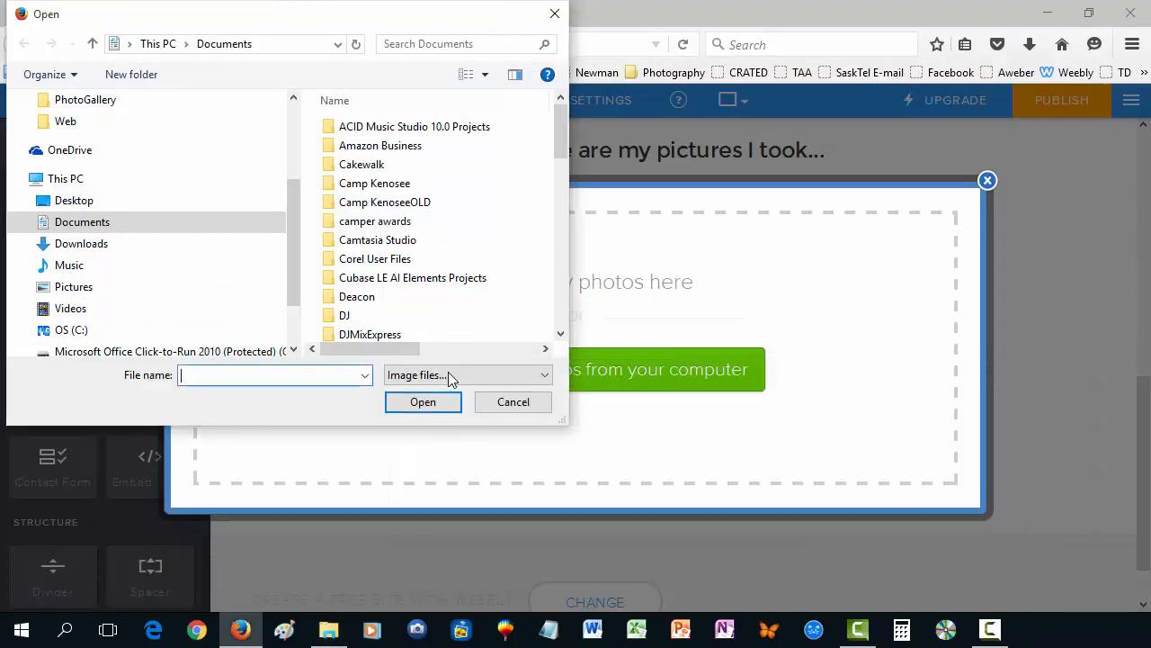
left_click(525, 404)
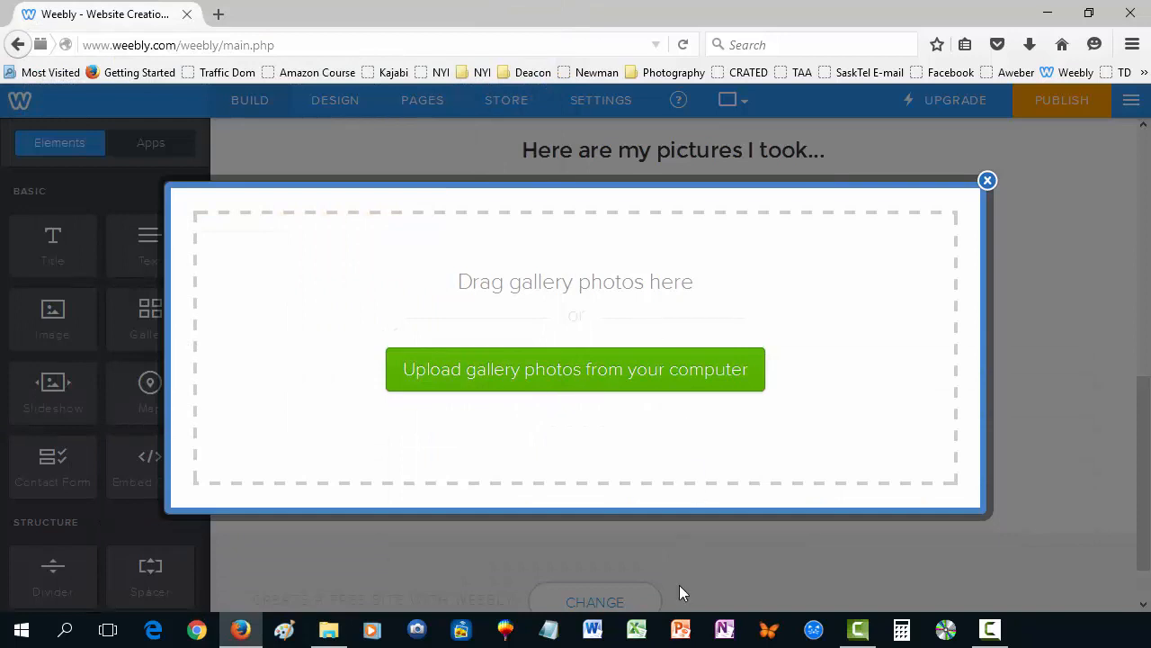
left_click(328, 630)
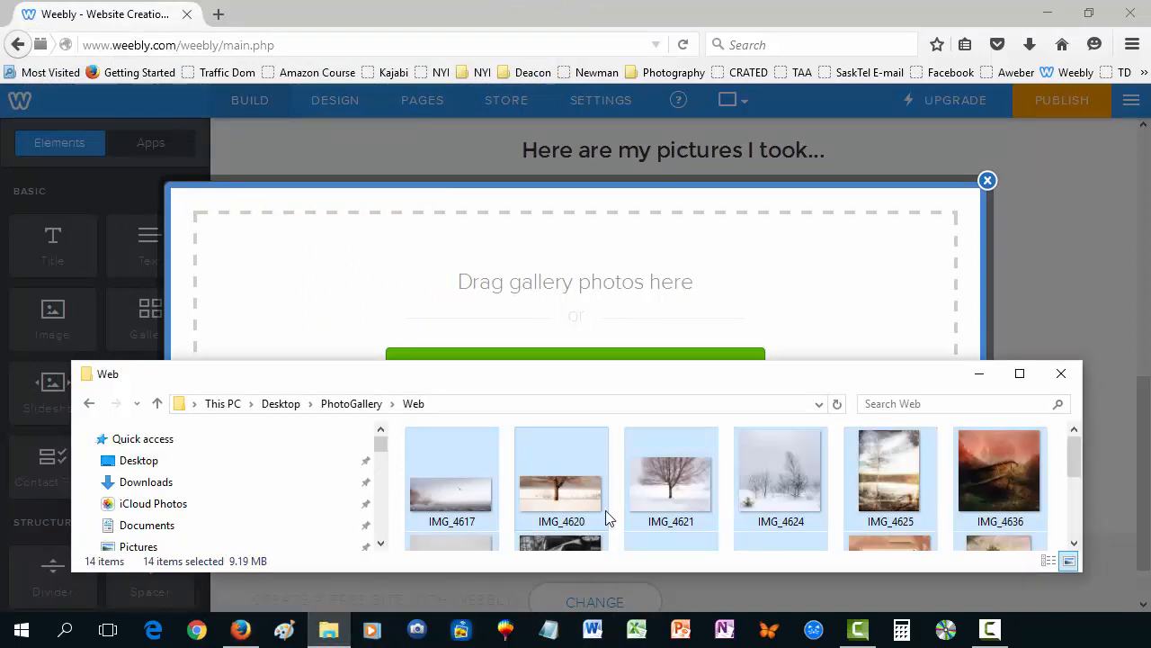
left_click_drag(779, 477, 760, 329)
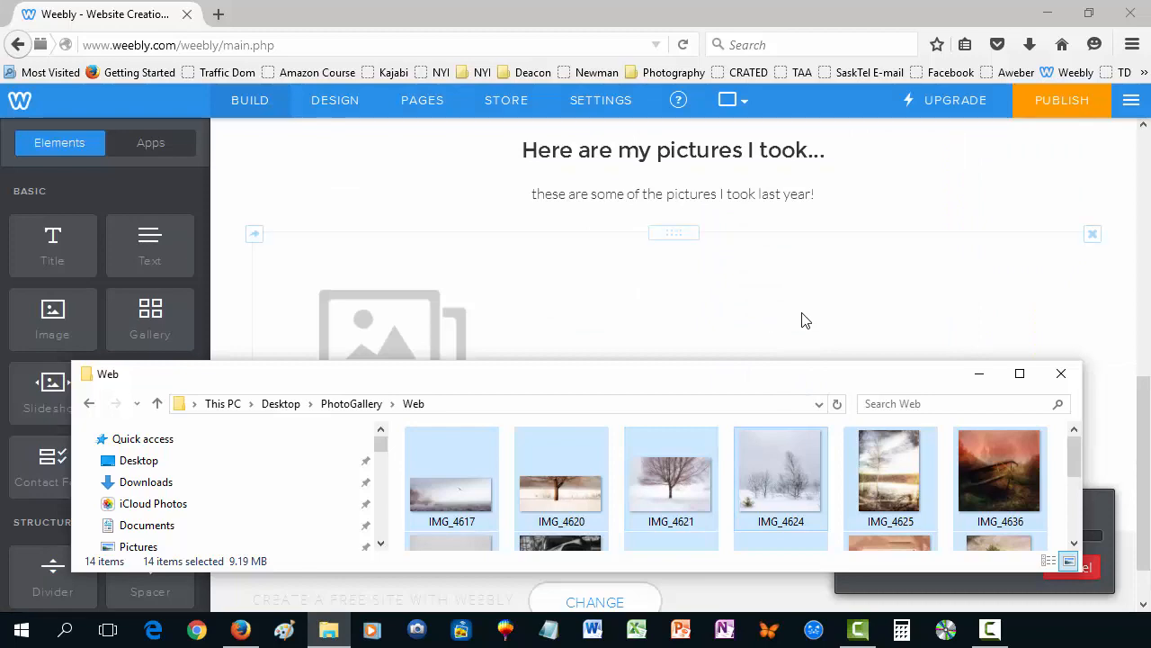
left_click(1061, 373)
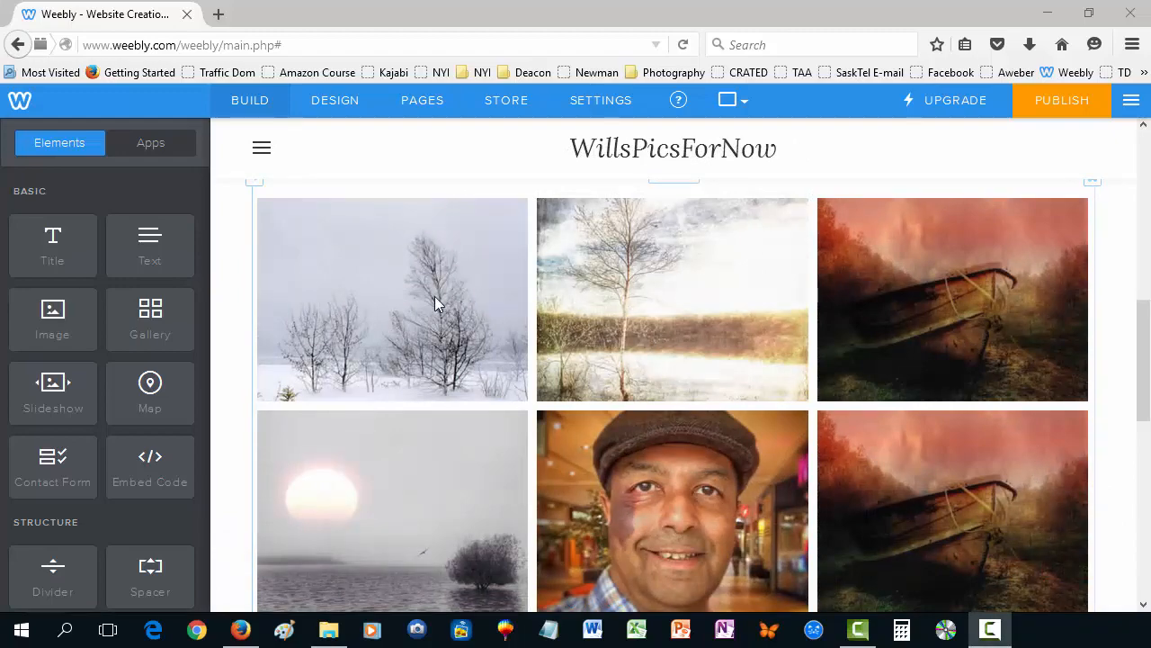
Add the caption "Painted Boat" to the boat picture in the gallery's first row and save it.
scroll(788, 356, "down", 7)
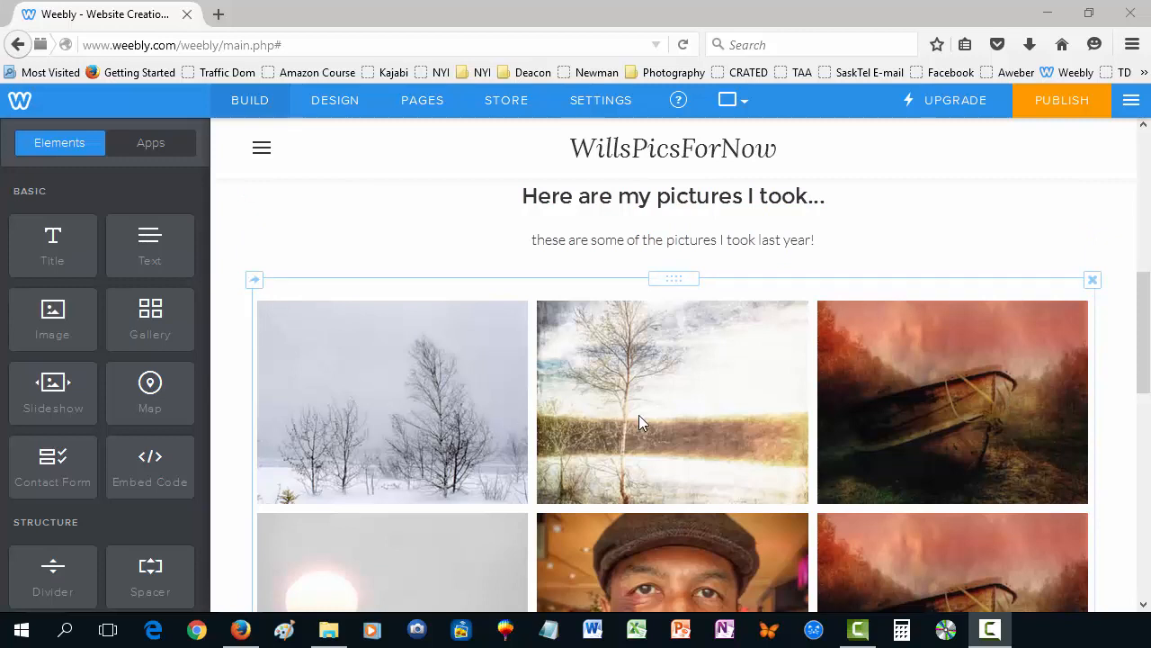
left_click(929, 415)
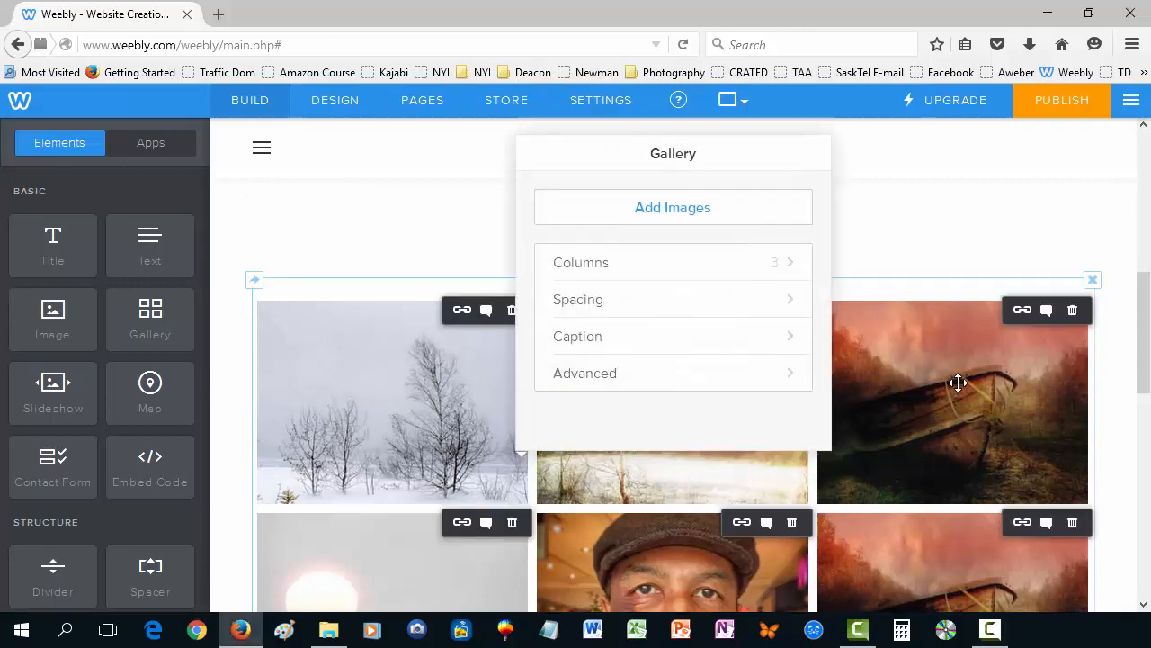
left_click_drag(792, 164, 266, 315)
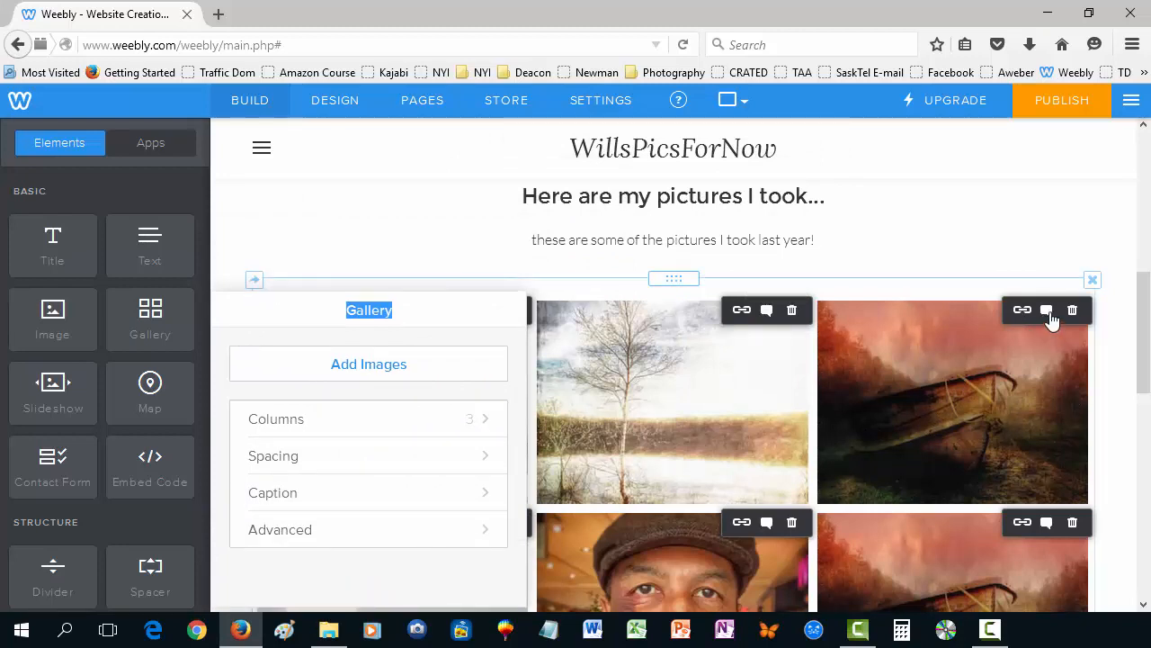
left_click(1047, 311)
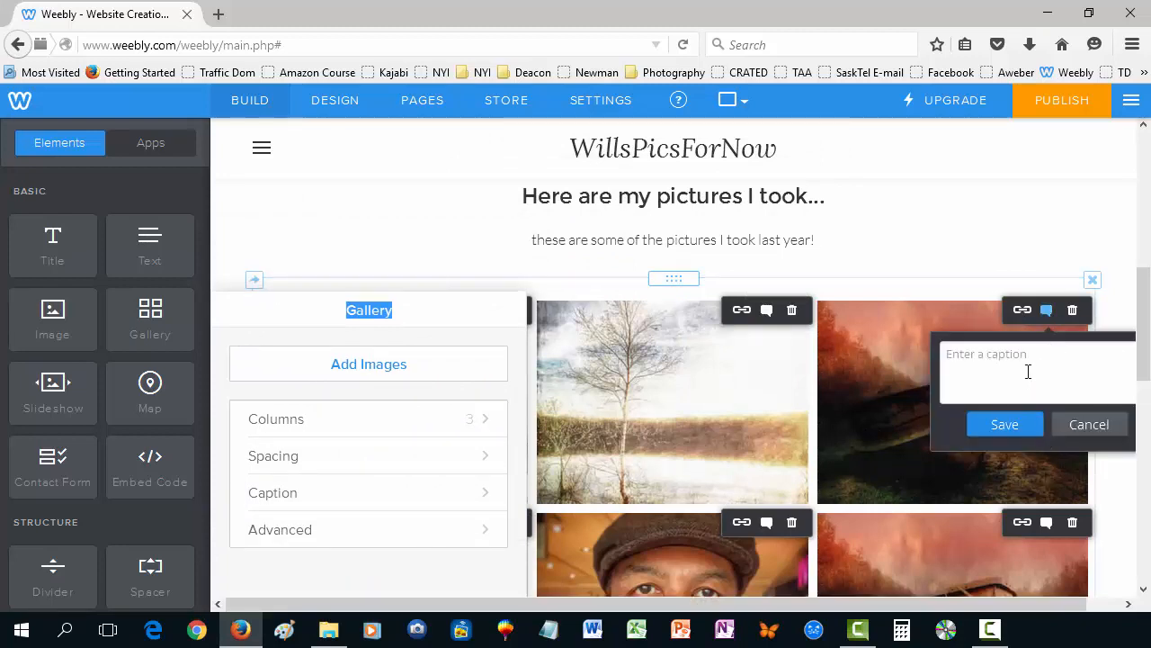
left_click(1039, 358)
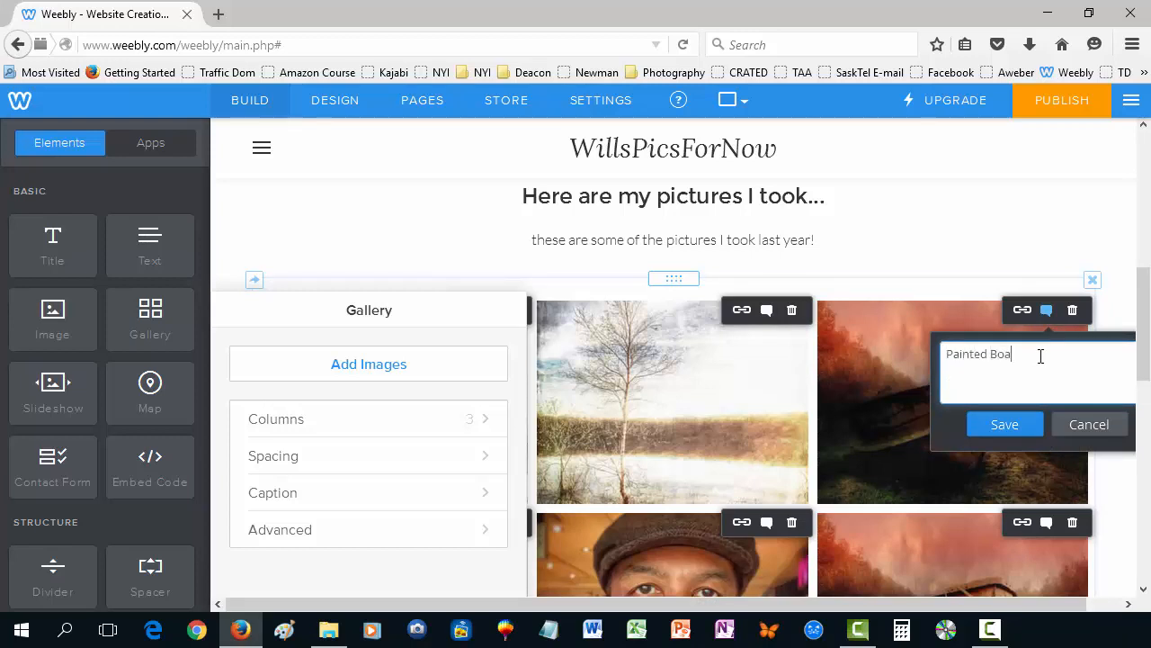
left_click(1004, 423)
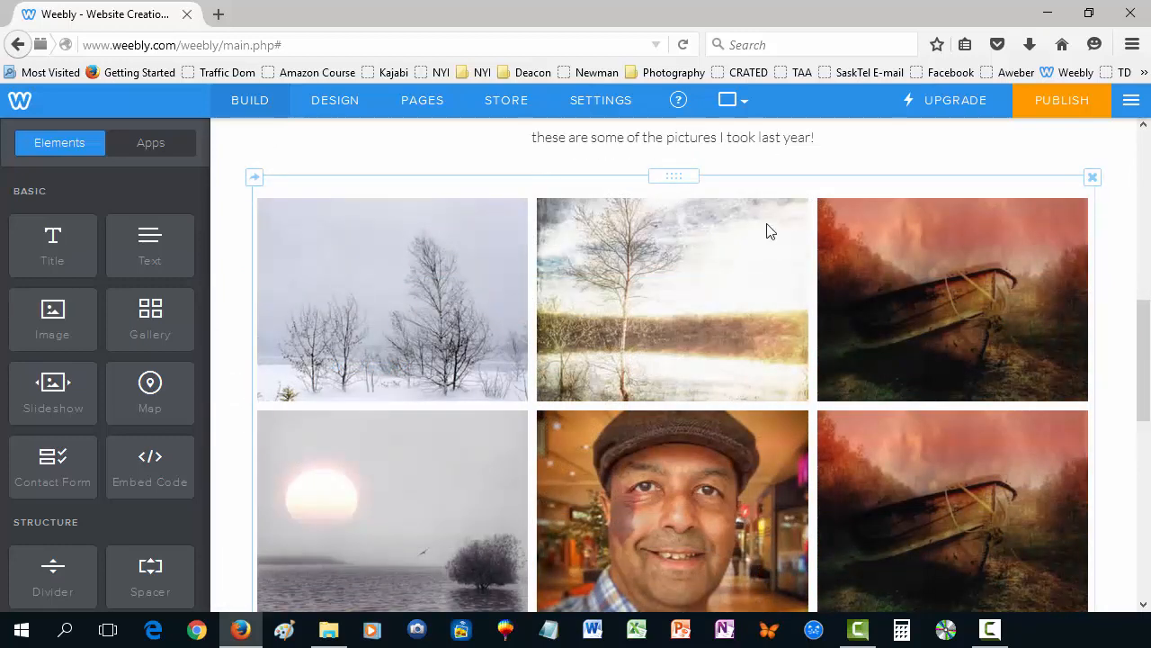
Review the finished page, including the header, the title and text, and the rows of gallery pictures.
scroll(744, 337, "down", 10)
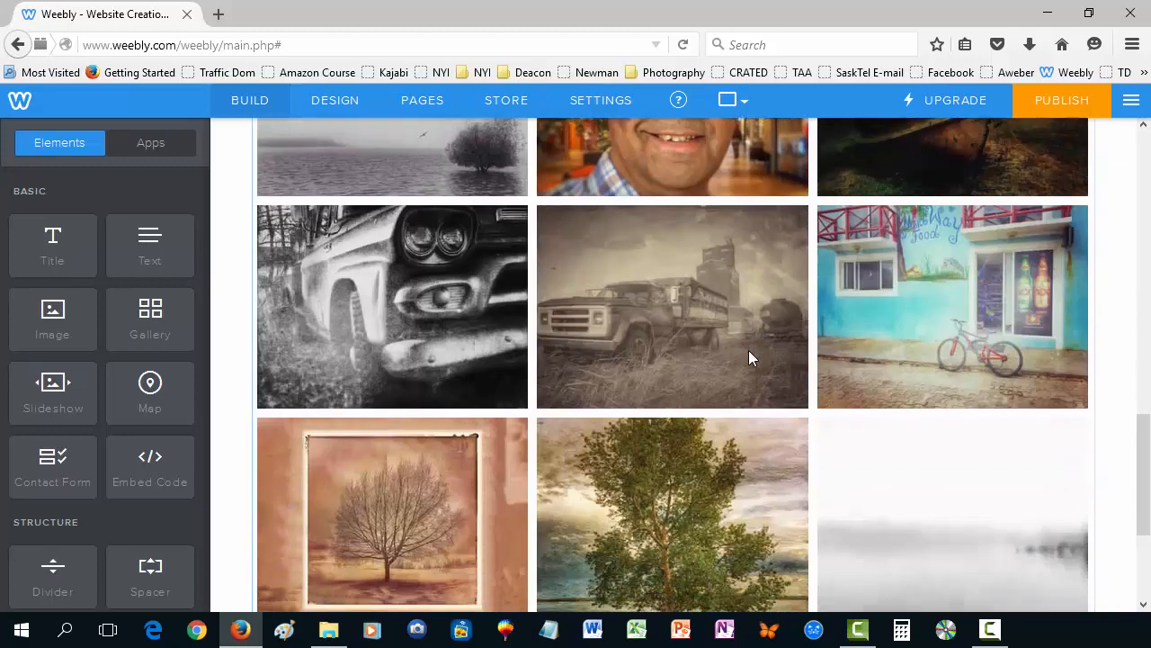
scroll(748, 352, "up", 10)
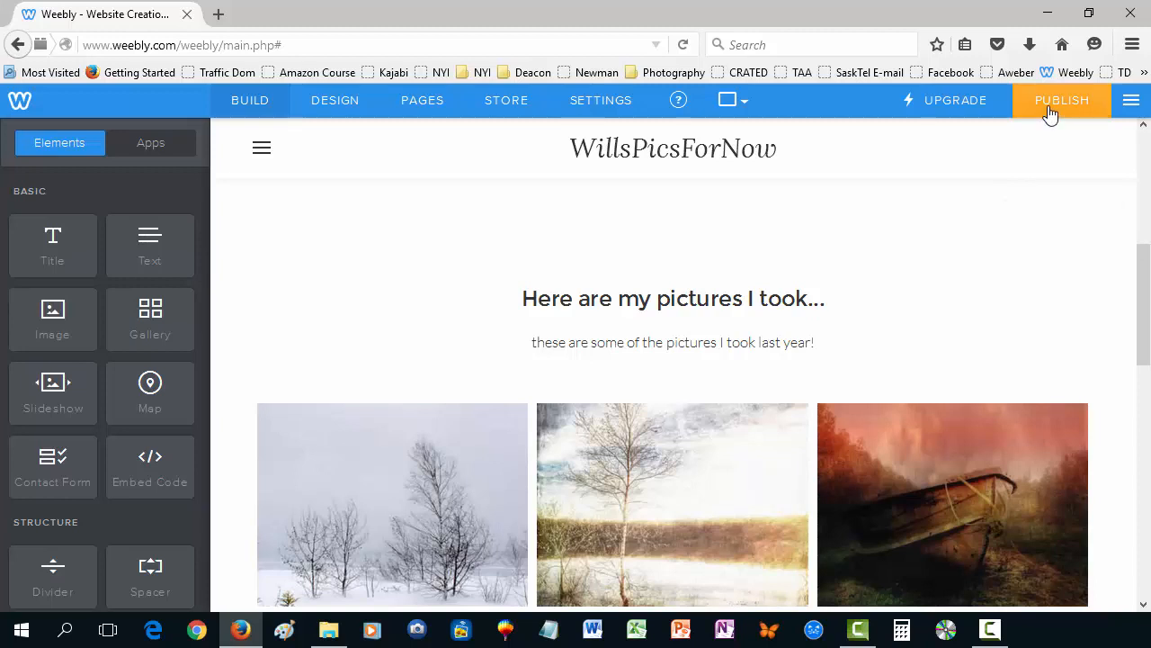
scroll(1041, 257, "up", 5)
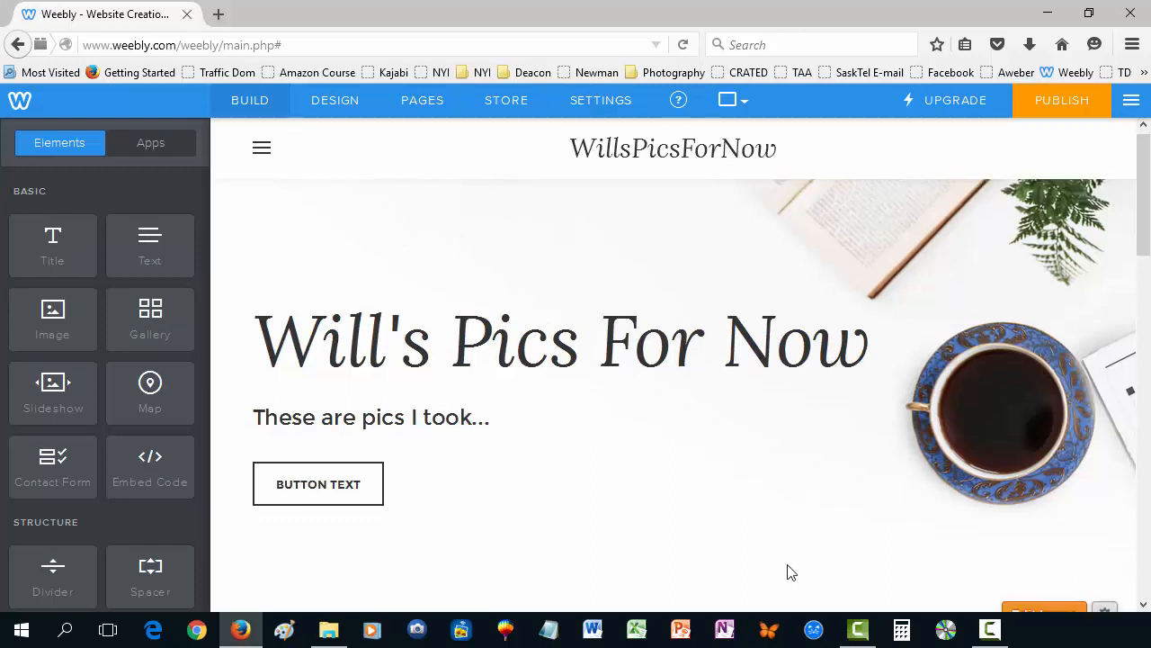
scroll(373, 380, "down", 3)
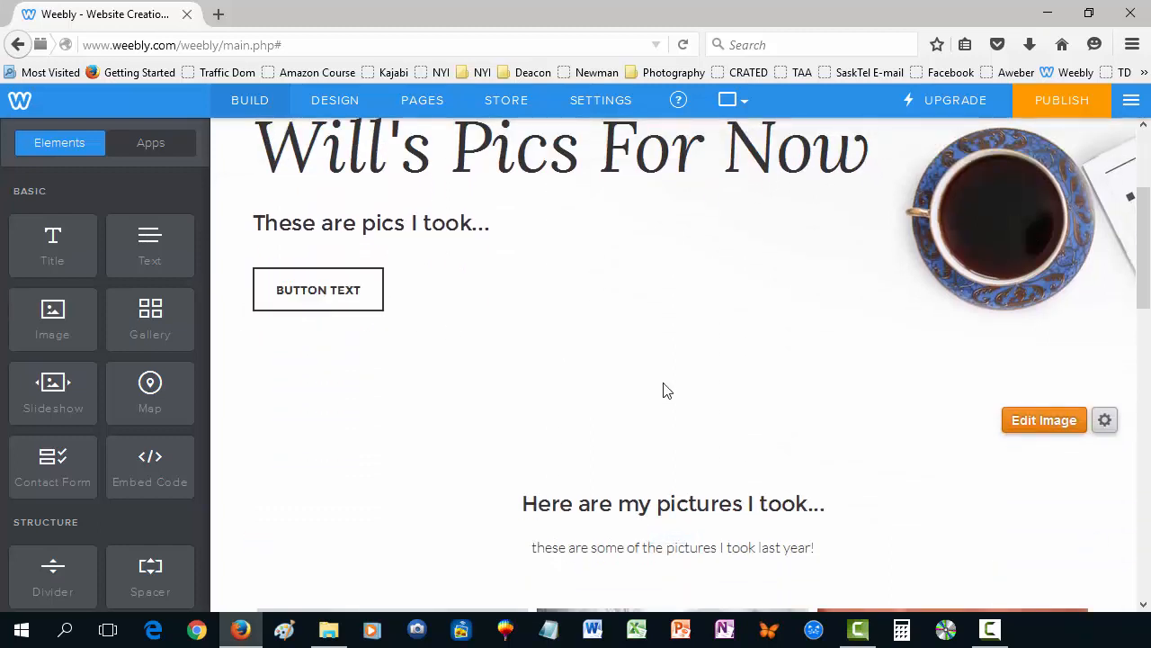
scroll(887, 432, "down", 2)
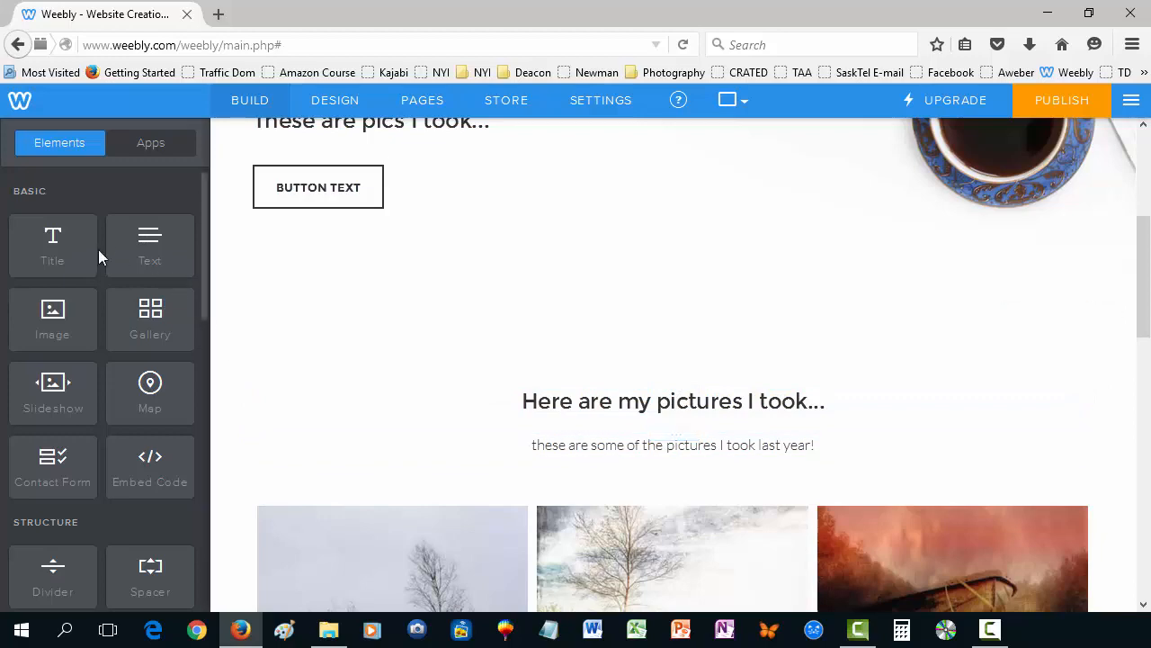
scroll(968, 535, "down", 8)
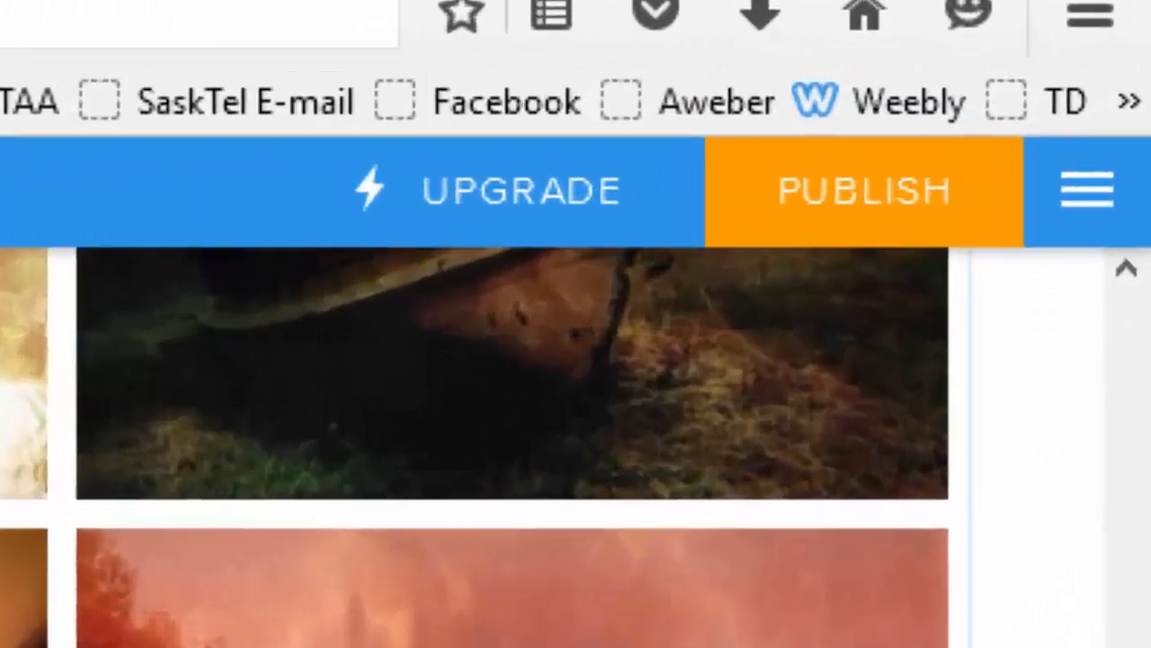
scroll(683, 342, "up", 8)
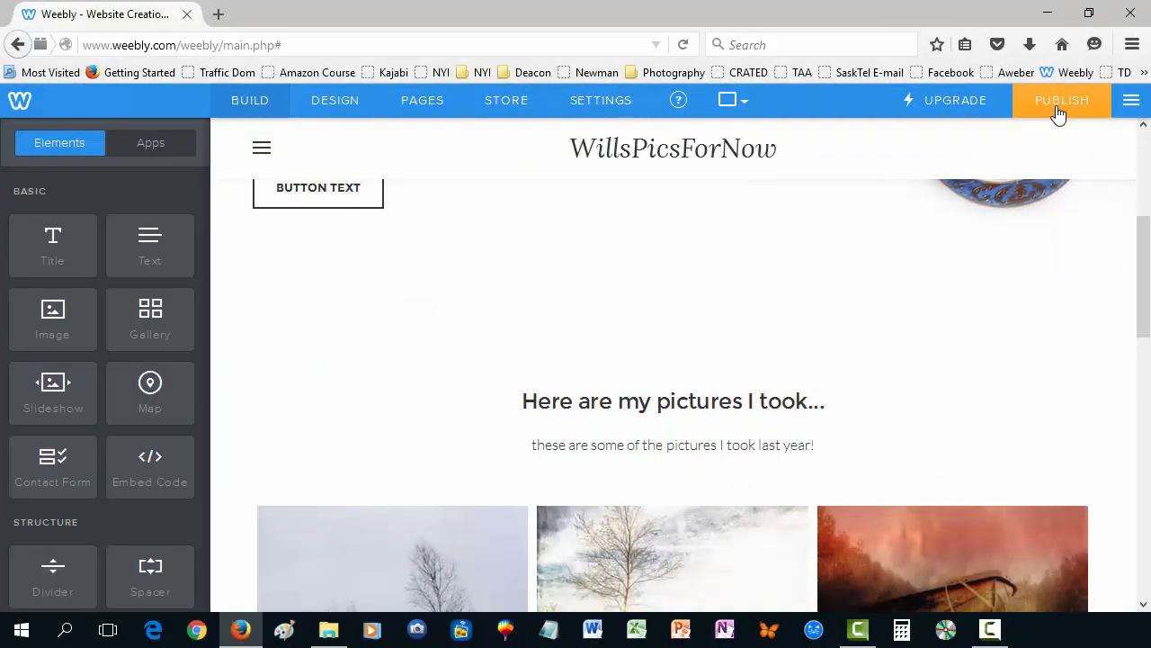
Publish the site to the Weebly subdomain willspicsfornow.weebly.com, entering the human-verification code and dismissing the publish confirmation.
left_click(1060, 106)
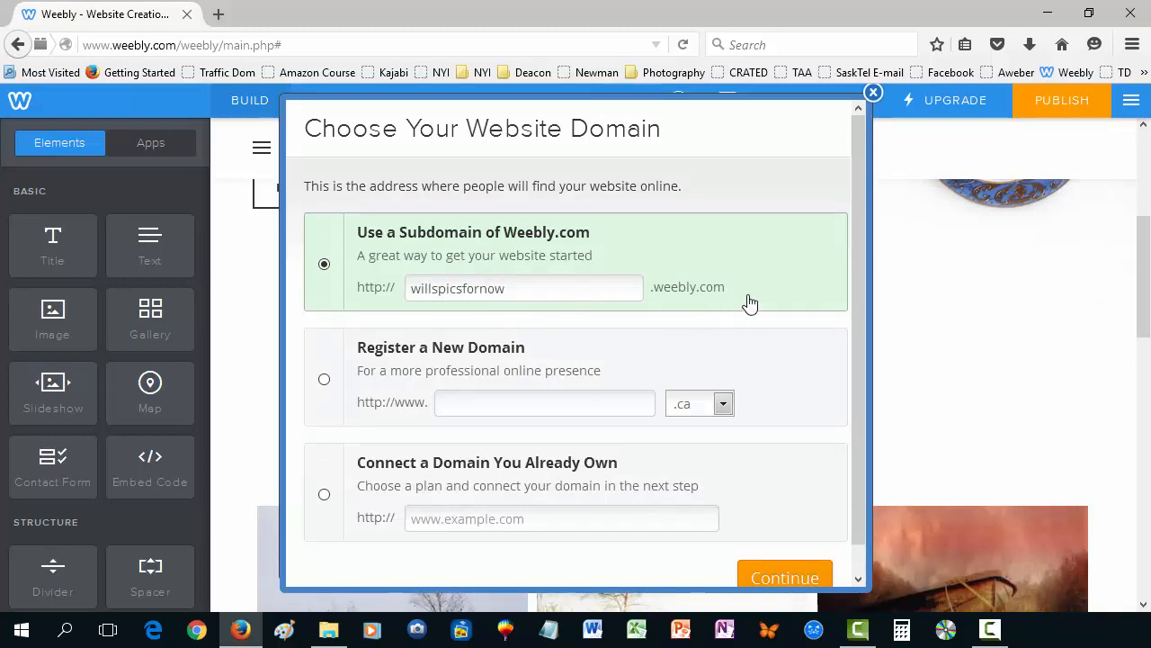
scroll(557, 413, "down", 1)
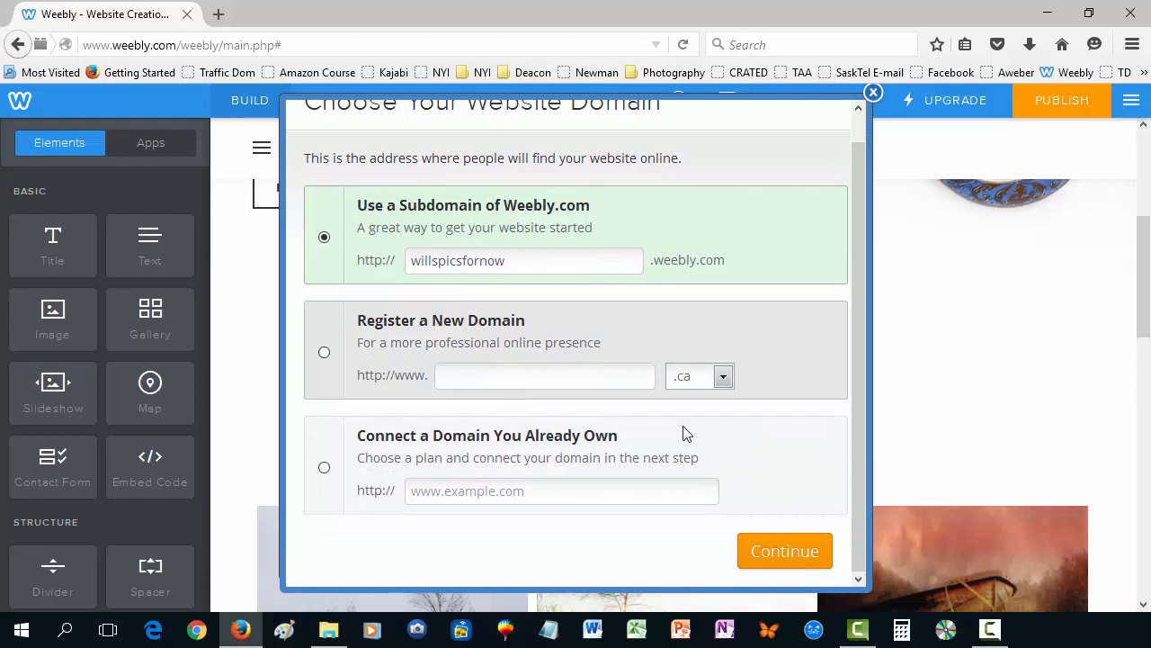
left_click(798, 556)
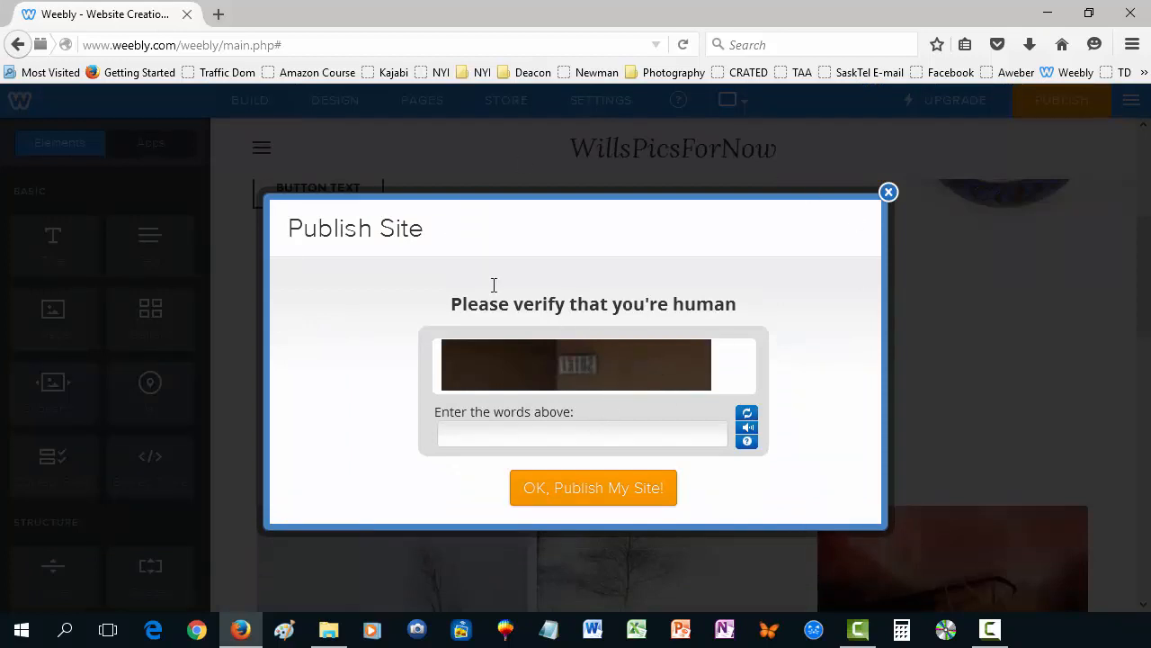
left_click(566, 432)
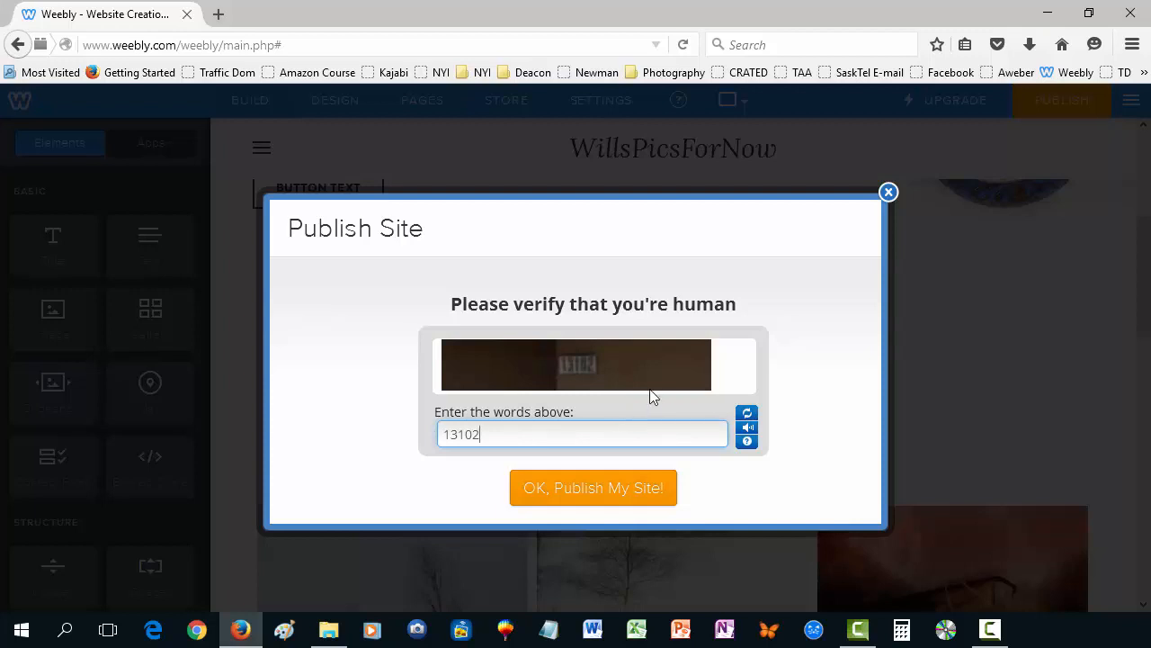
left_click(630, 496)
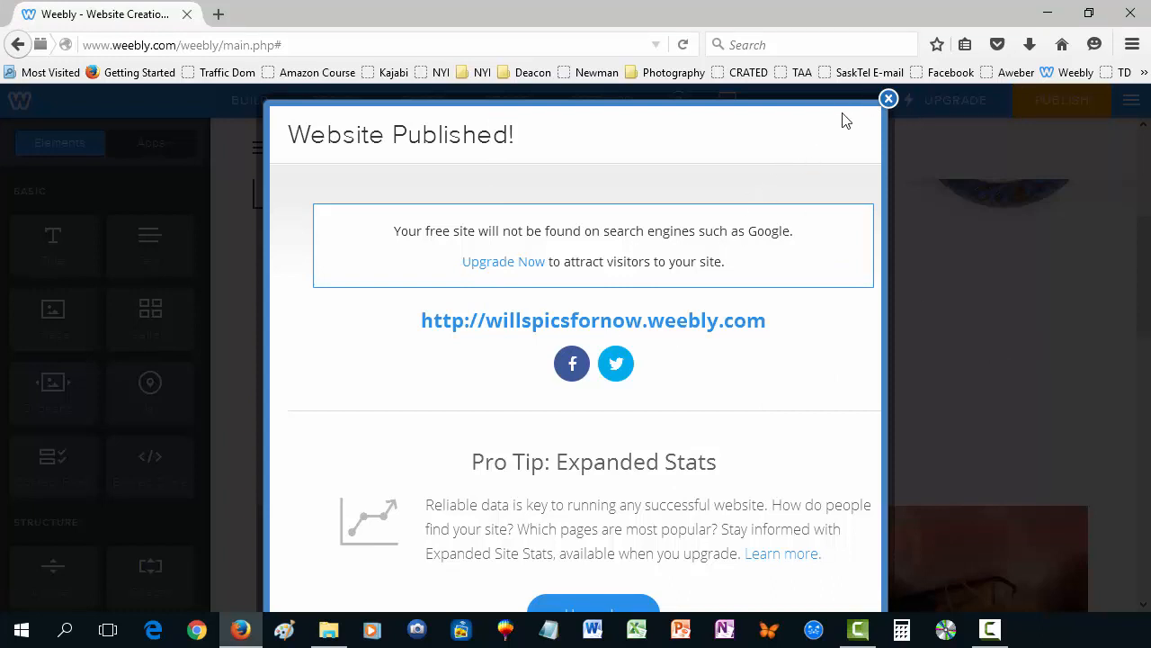
left_click(888, 100)
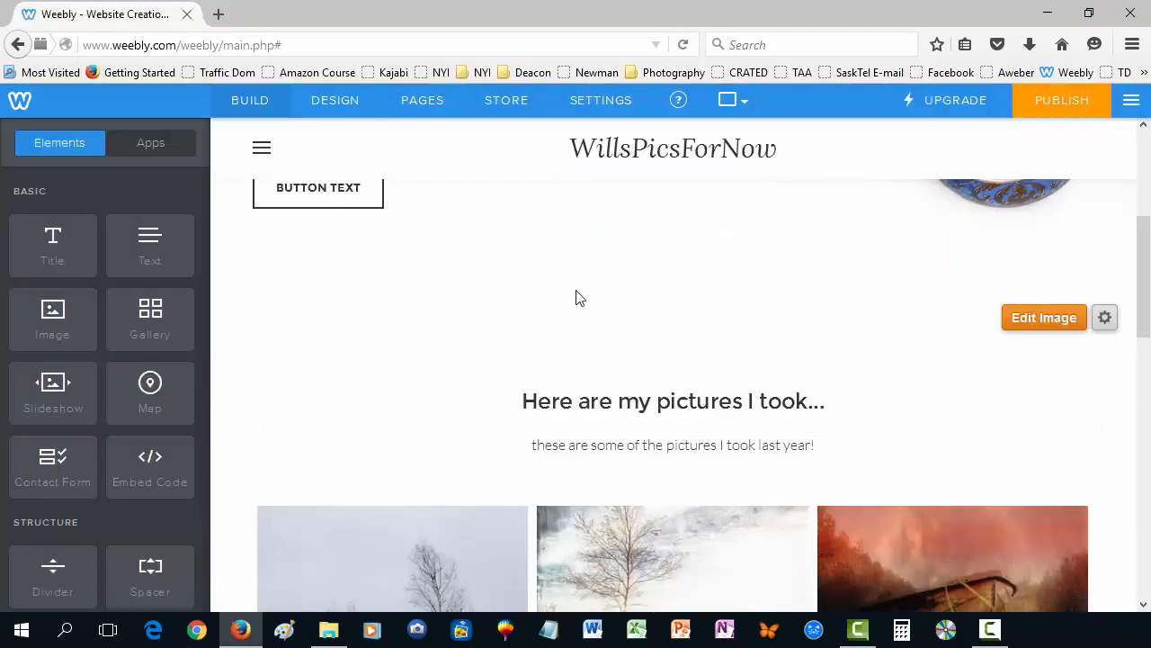
left_click(219, 14)
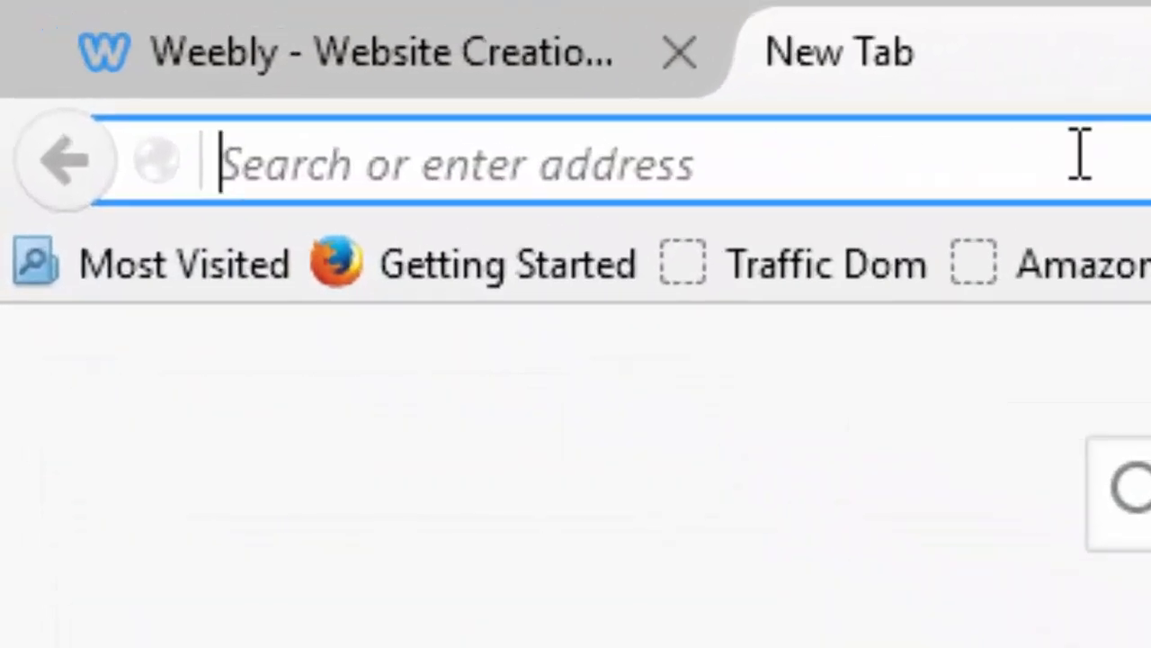
type("www")
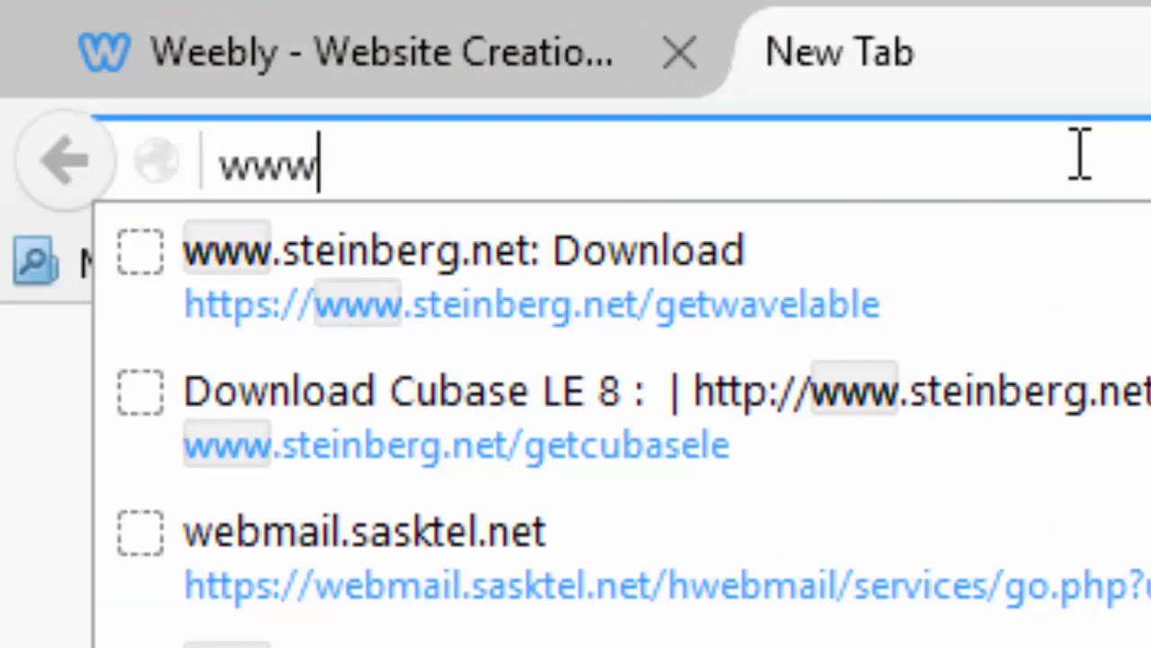
type(".wil")
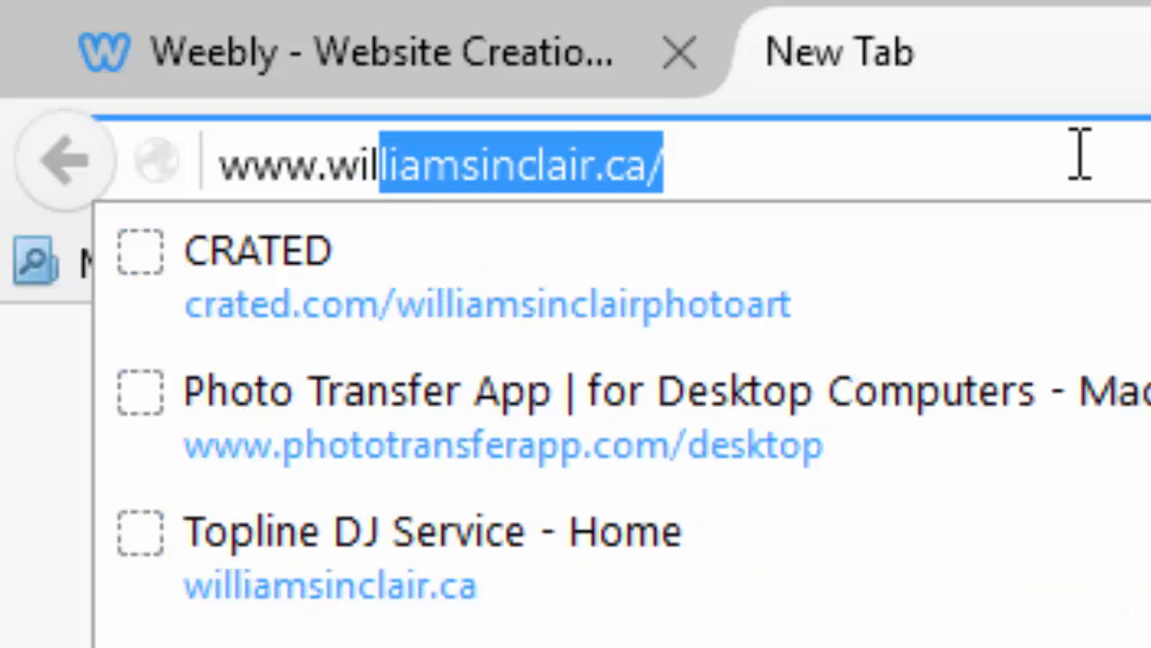
type("lspics")
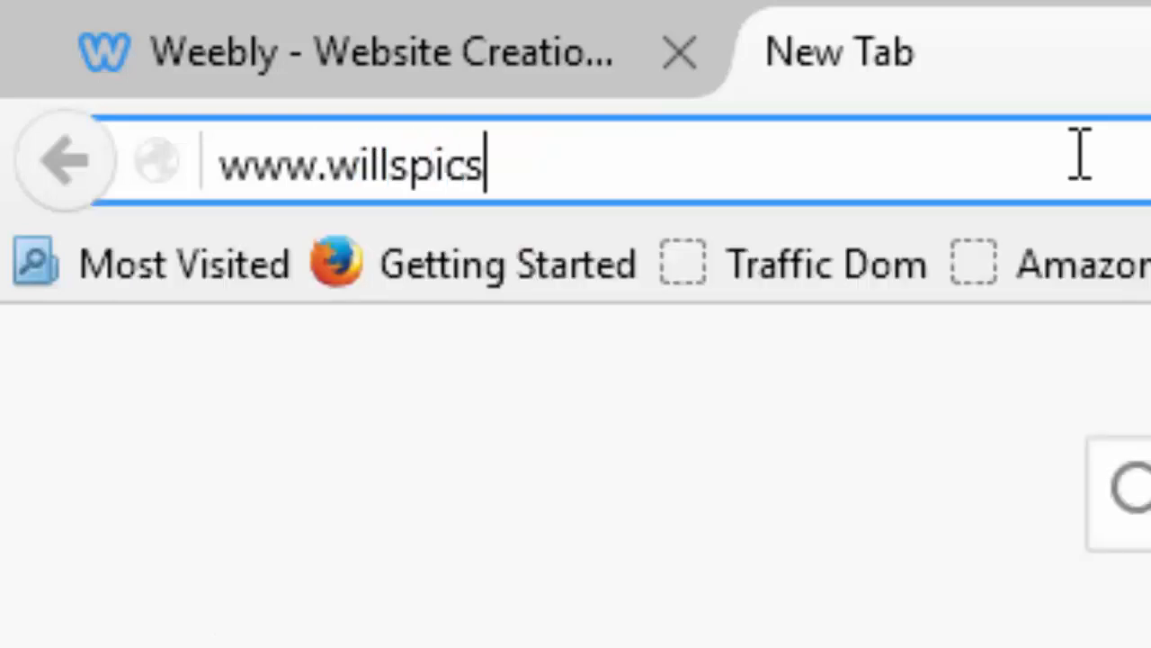
type("forno")
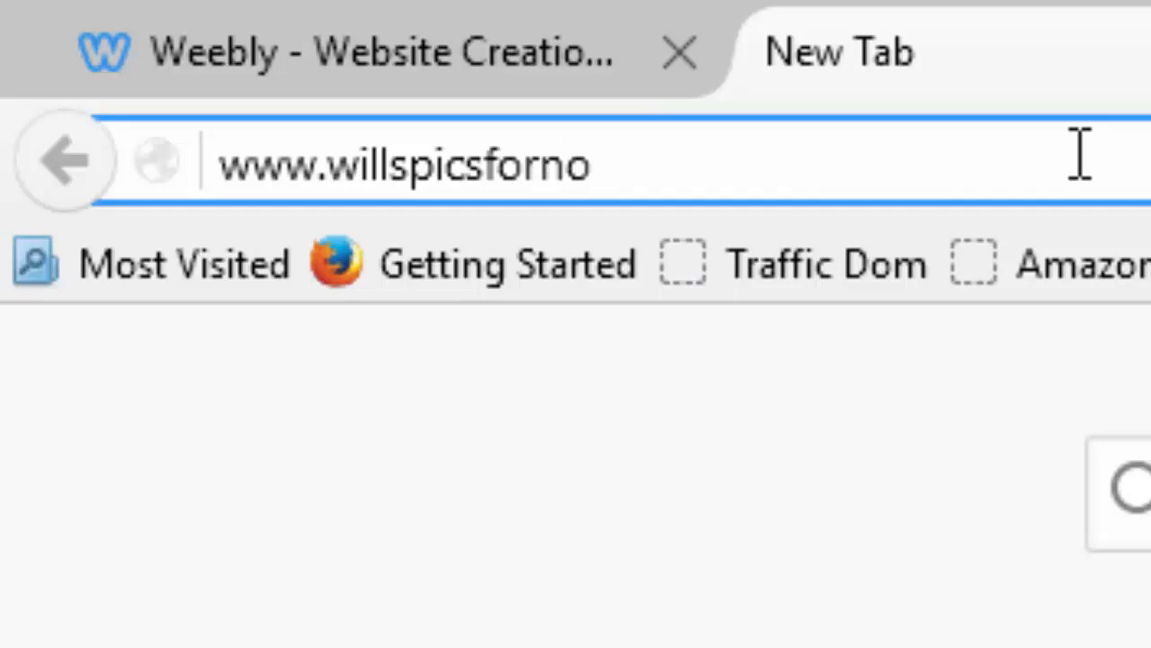
type("w.weeb")
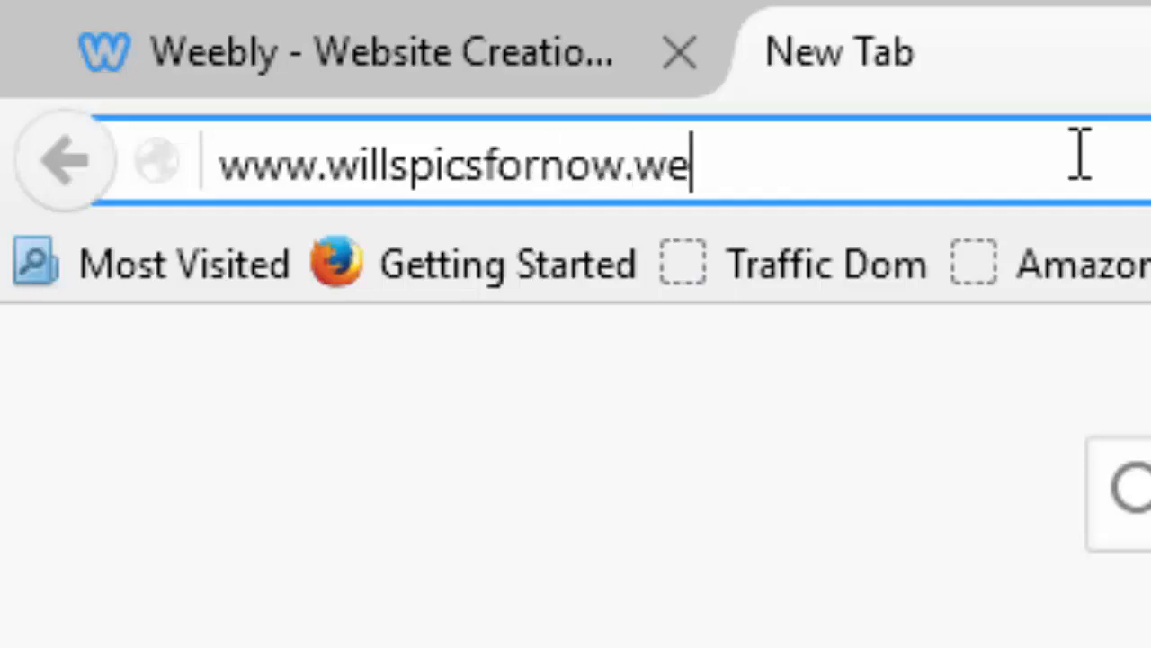
type("ly.com")
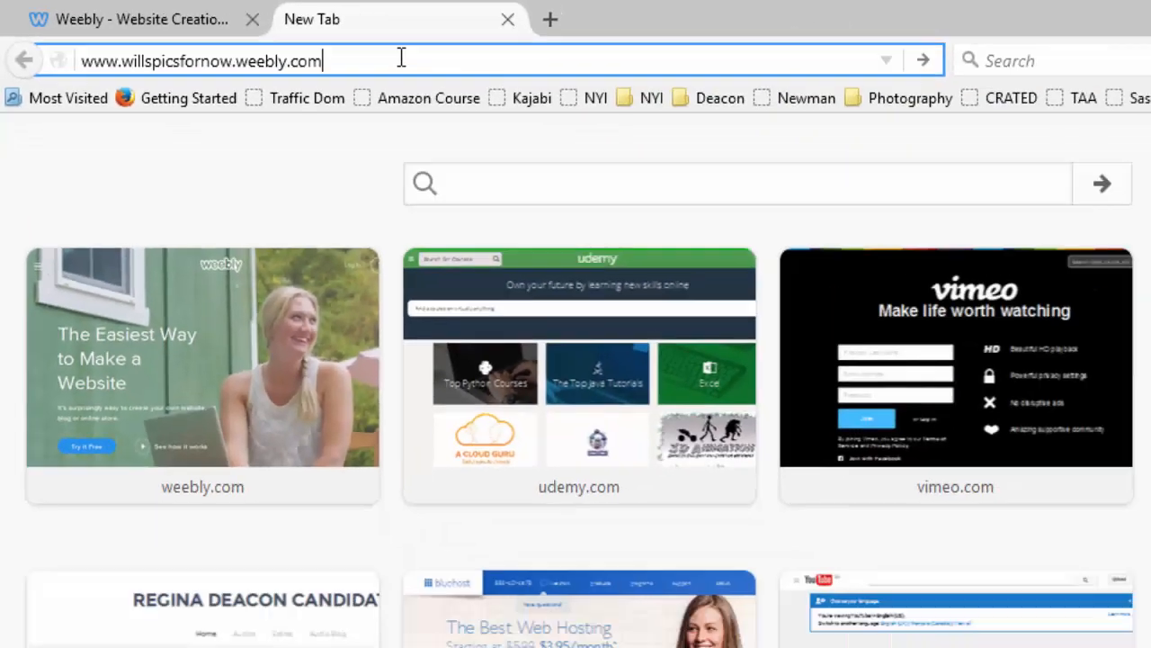
key("Return")
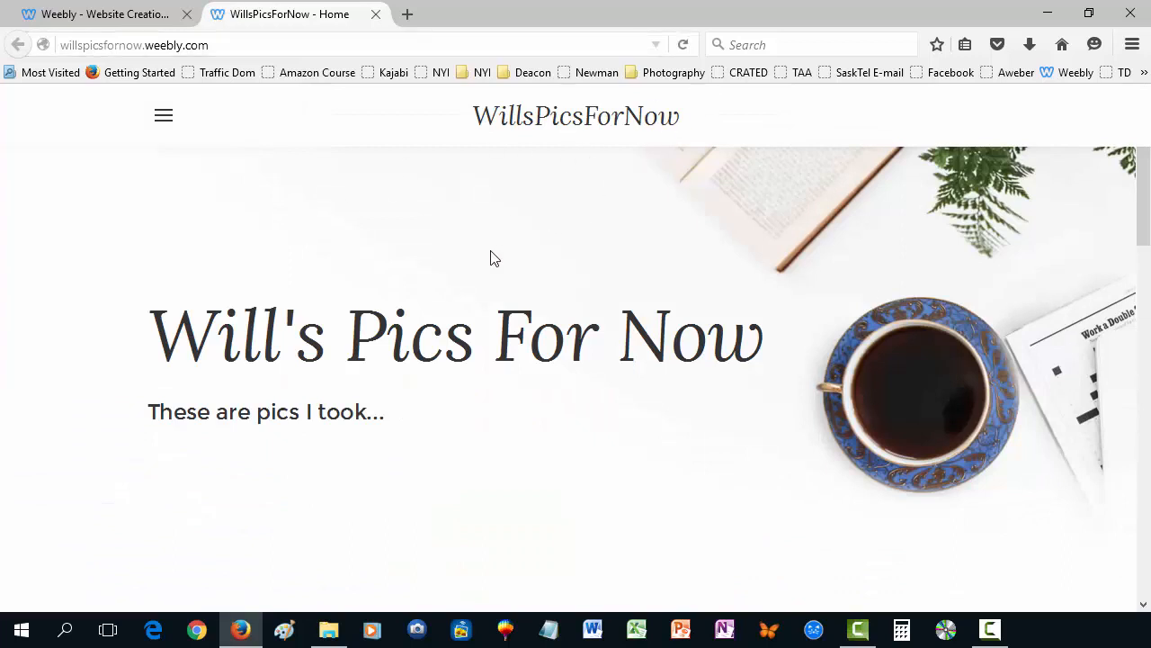
Look over the published page from the header and title text down through the rows of gallery pictures.
scroll(634, 272, "down", 2)
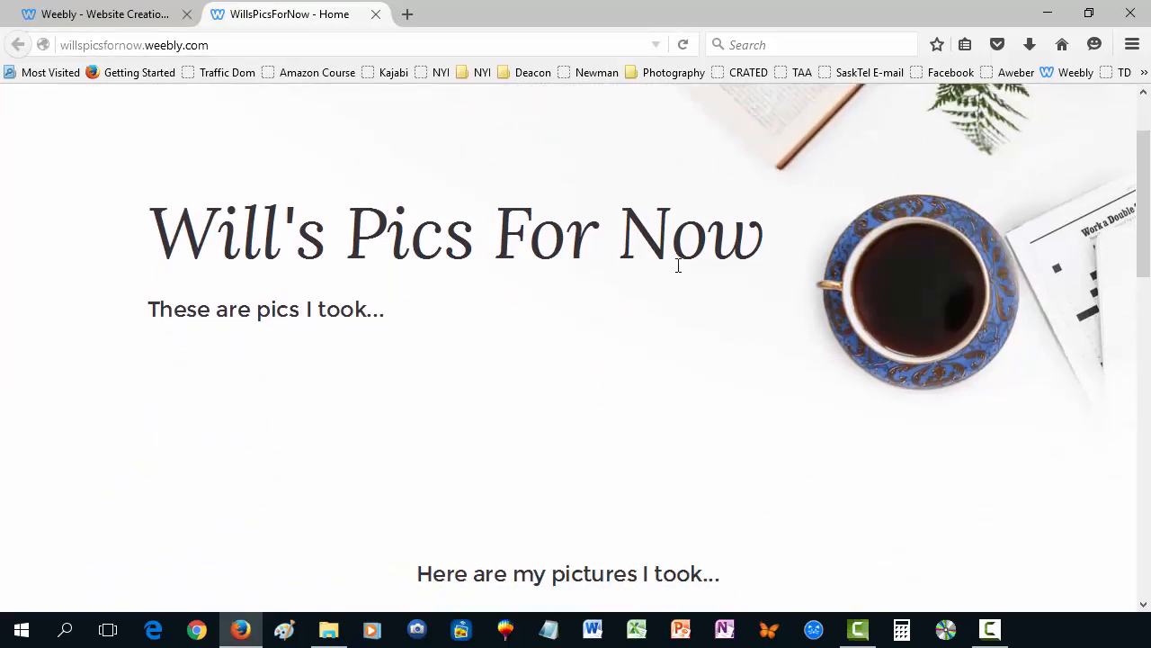
scroll(680, 270, "down", 8)
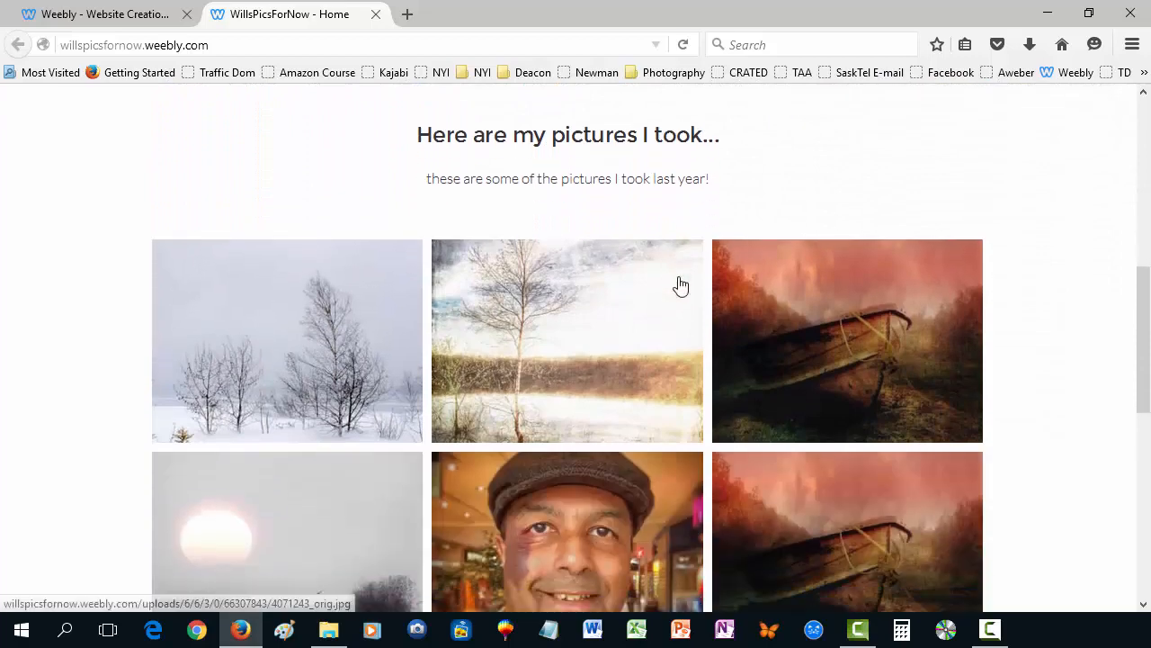
scroll(681, 285, "down", 8)
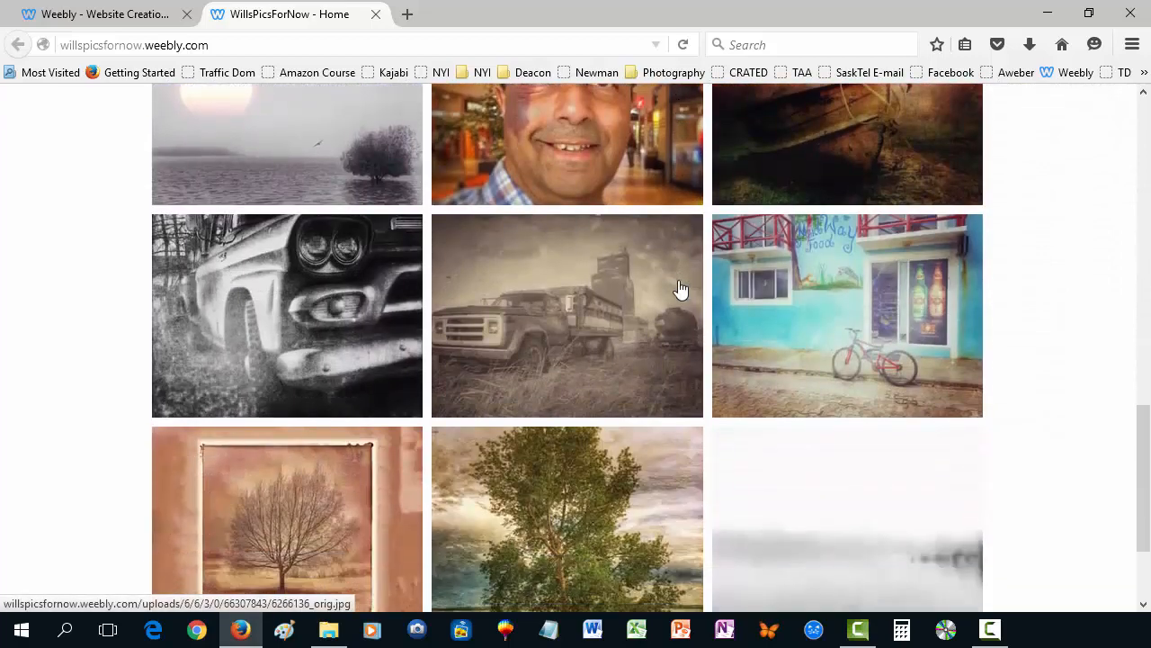
scroll(680, 292, "down", 2)
scroll(796, 372, "up", 6)
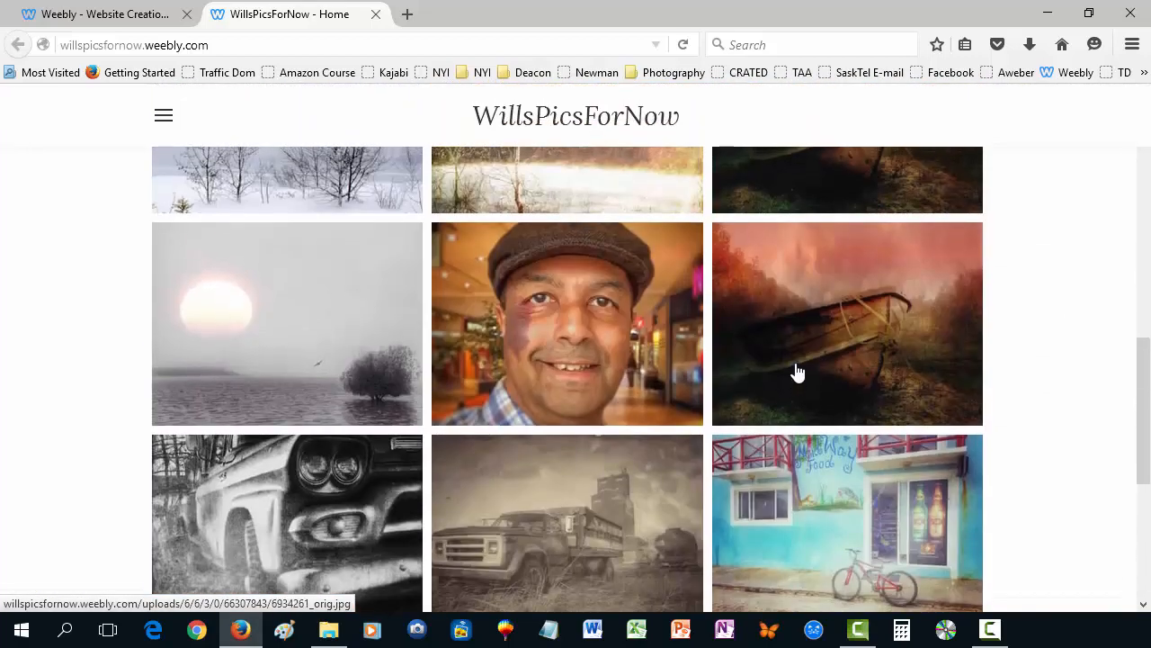
Enlarge the snowy trees picture in the gallery's first row, browse the following pictures, and go back to the boat to check its caption.
scroll(797, 372, "up", 4)
left_click(315, 381)
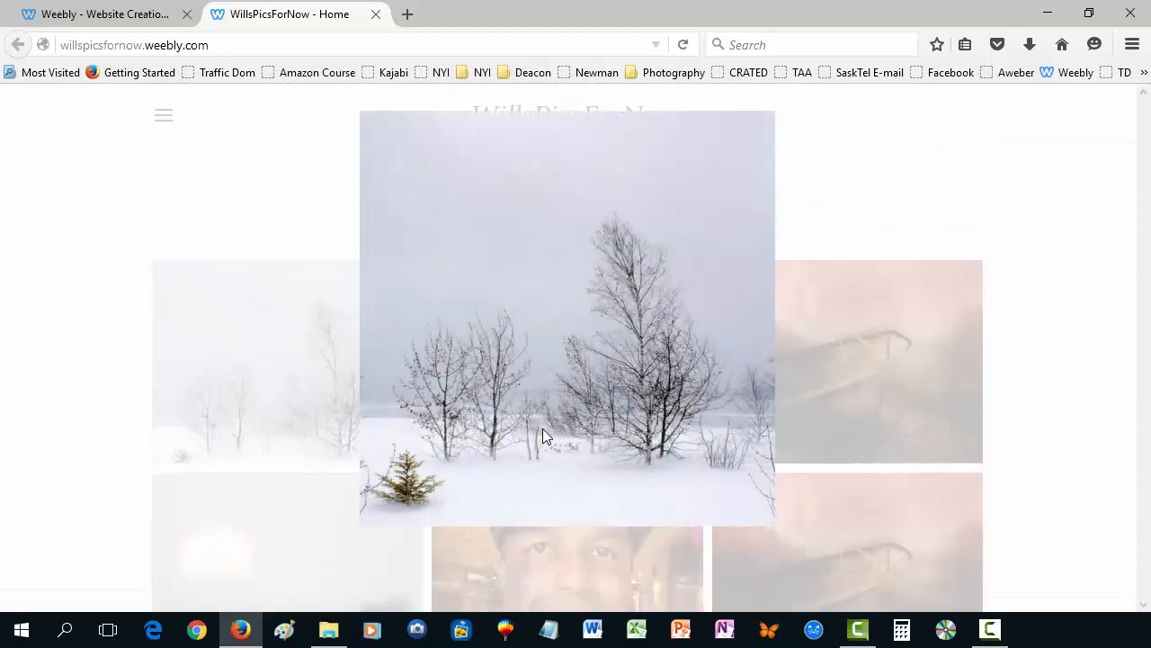
mouse_move(740, 345)
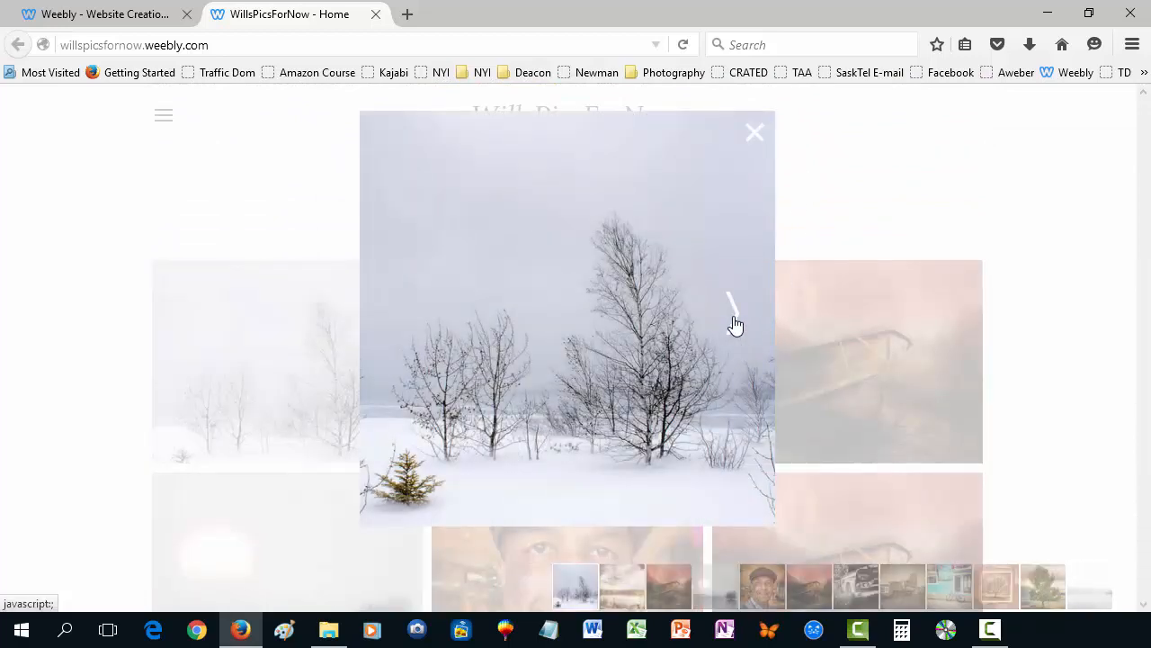
left_click(733, 310)
left_click(698, 327)
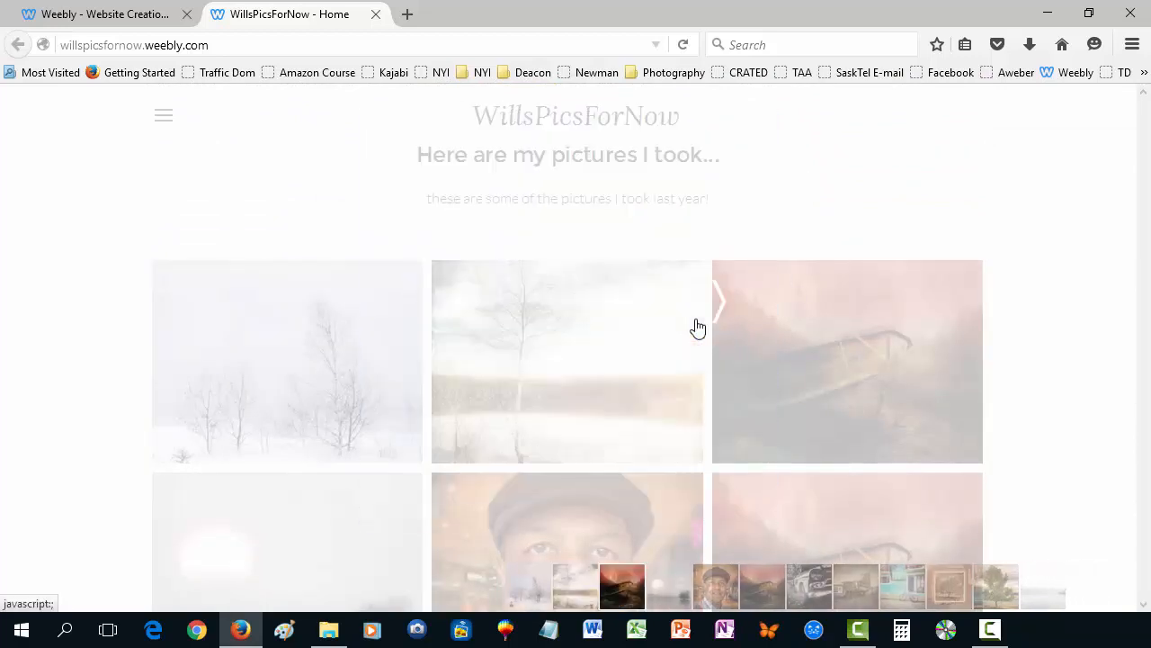
left_click(712, 317)
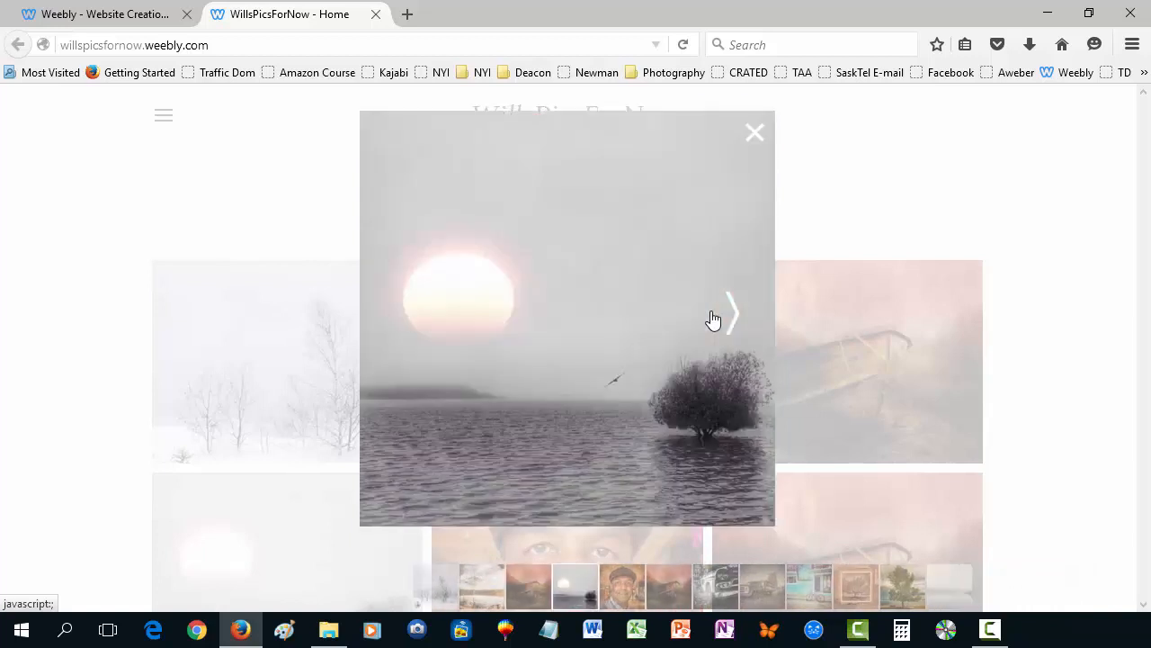
left_click(712, 318)
left_click(391, 315)
left_click(394, 317)
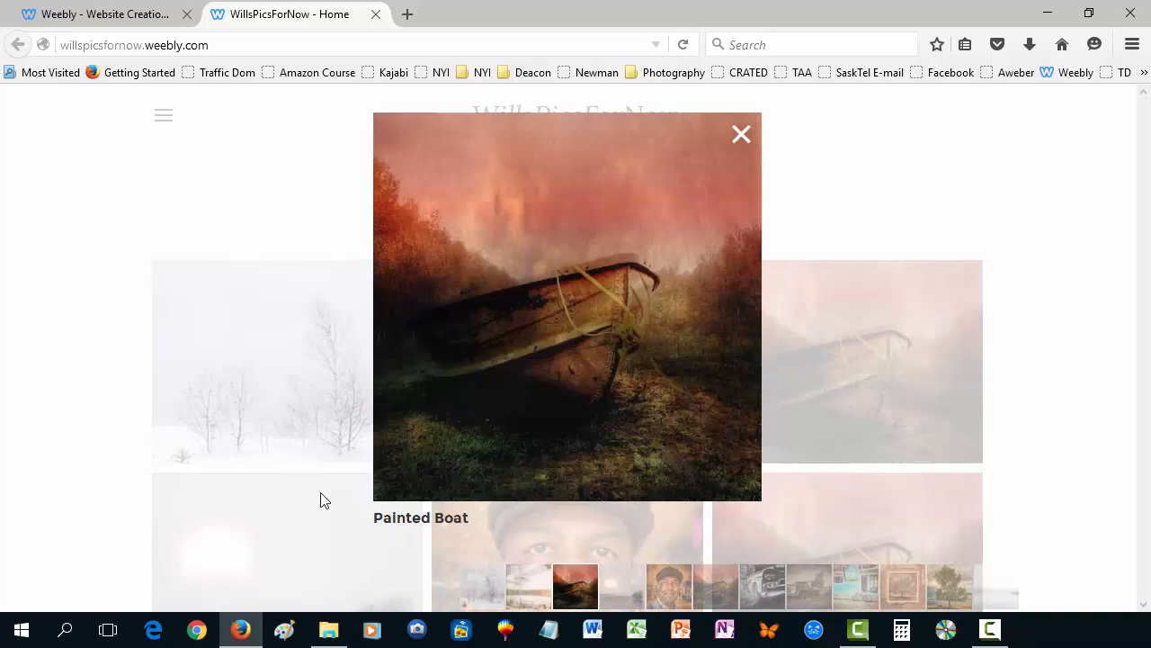
Browse the enlarged pictures from the captioned boat through to the framed tree and close the picture viewer.
left_click(717, 305)
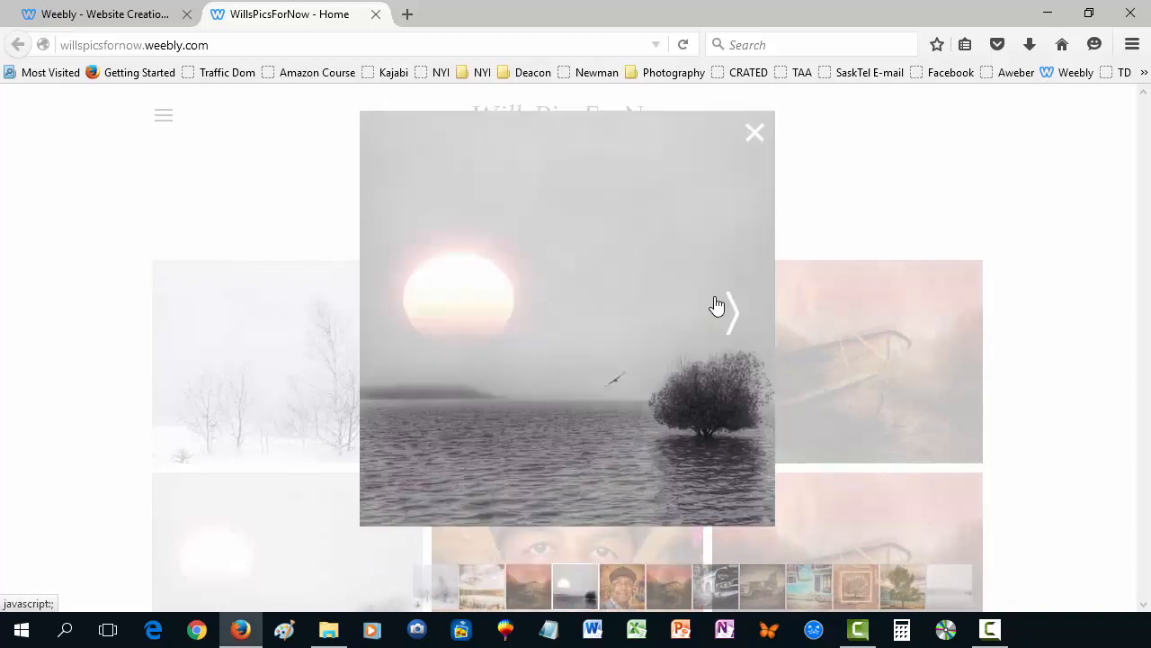
left_click(717, 306)
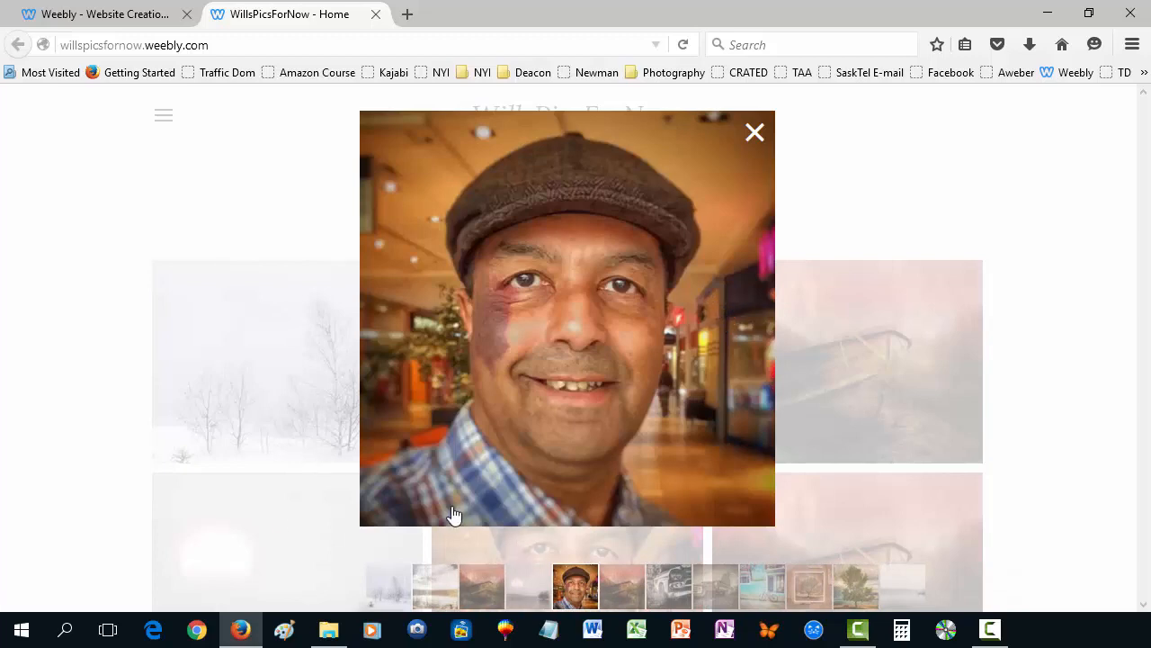
left_click(732, 312)
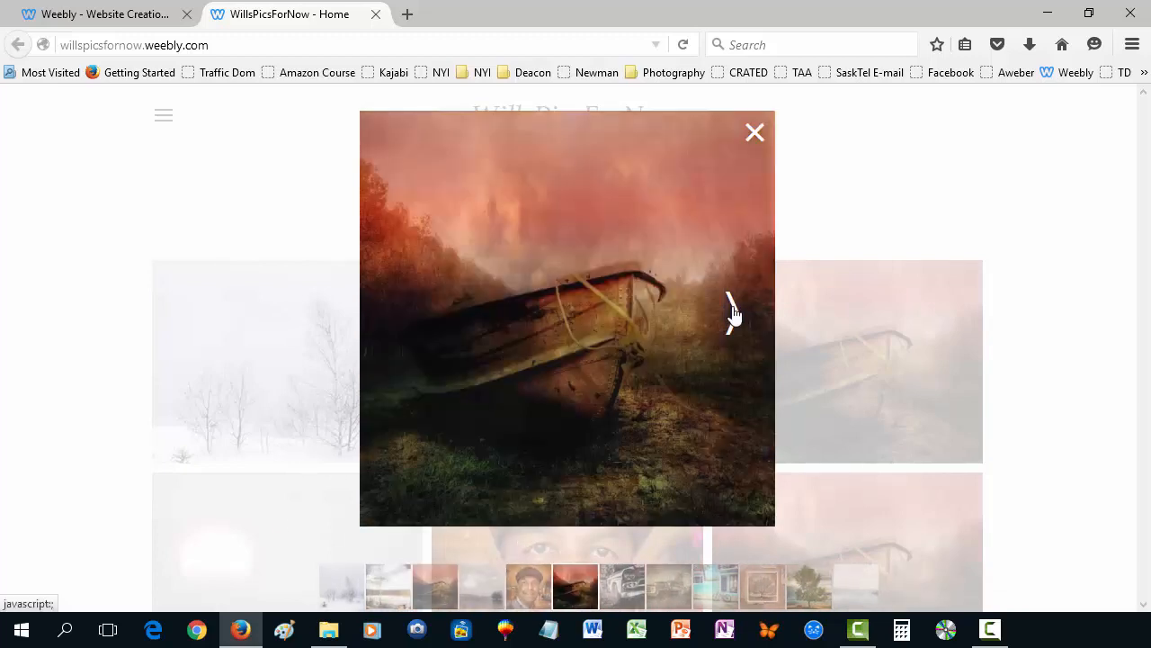
left_click(732, 312)
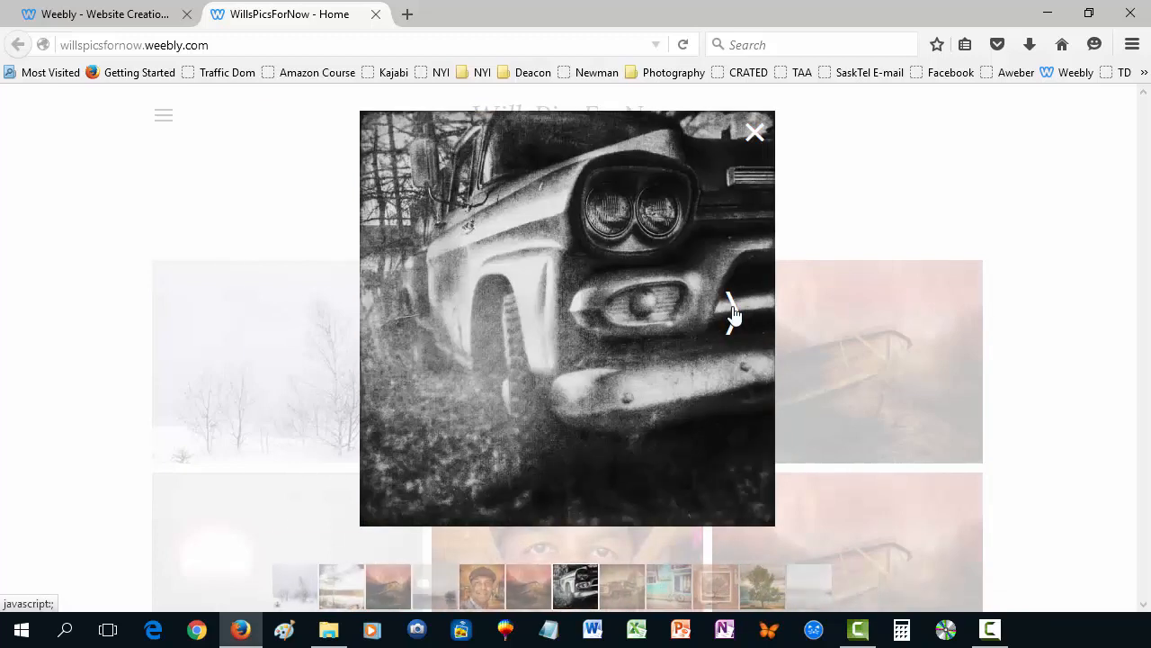
left_click(731, 312)
left_click(793, 324)
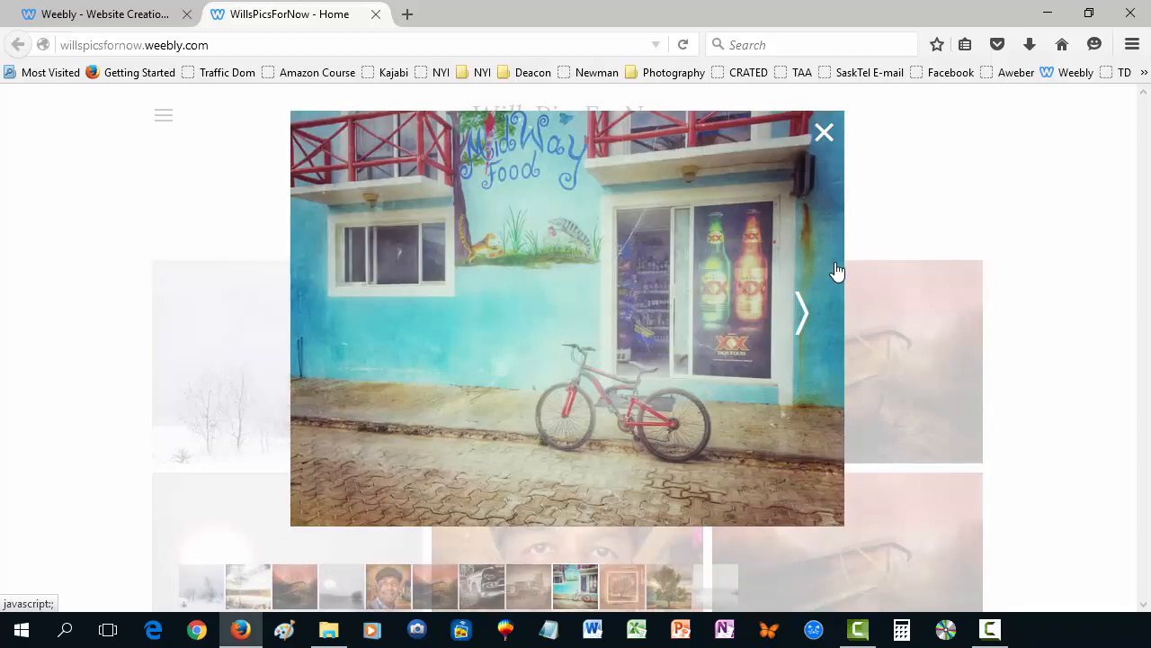
left_click(808, 305)
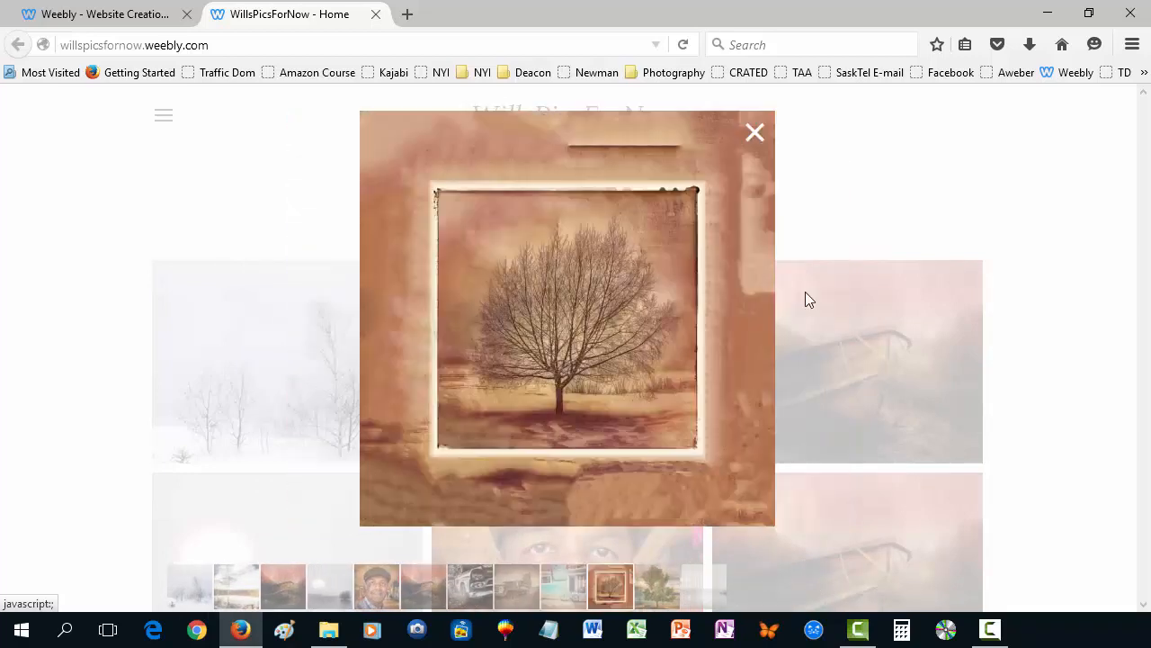
left_click(754, 133)
Recheck the live page's header, text and first gallery rows, and return to the Weebly editor tab.
scroll(1050, 403, "up", 5)
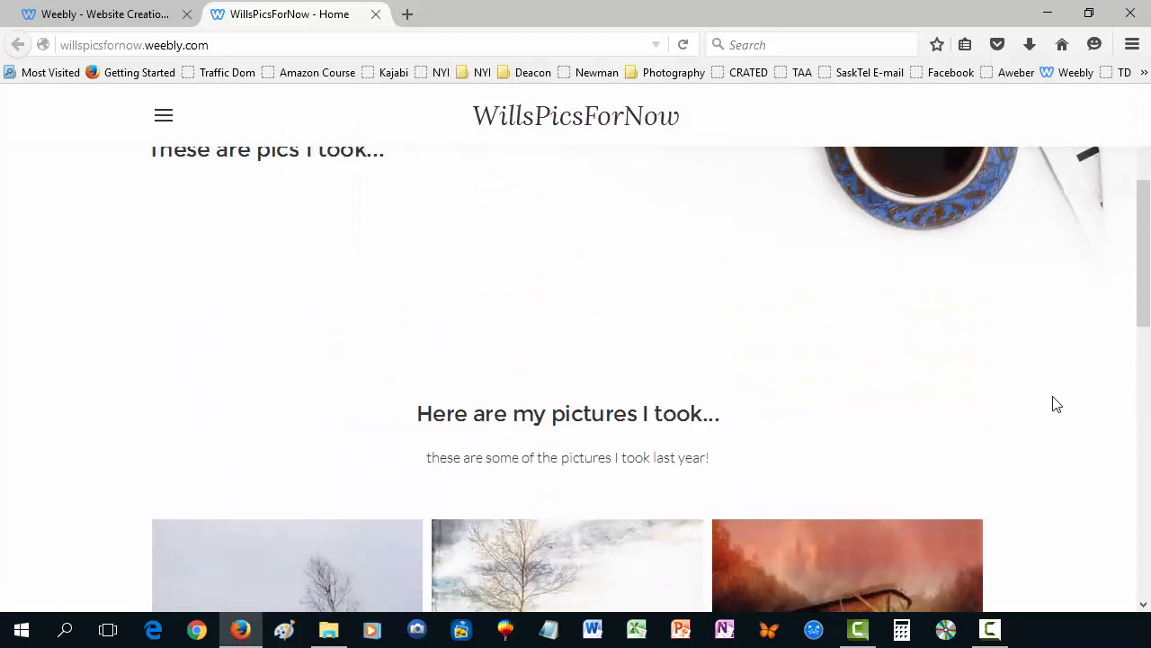
scroll(1060, 402, "down", 3)
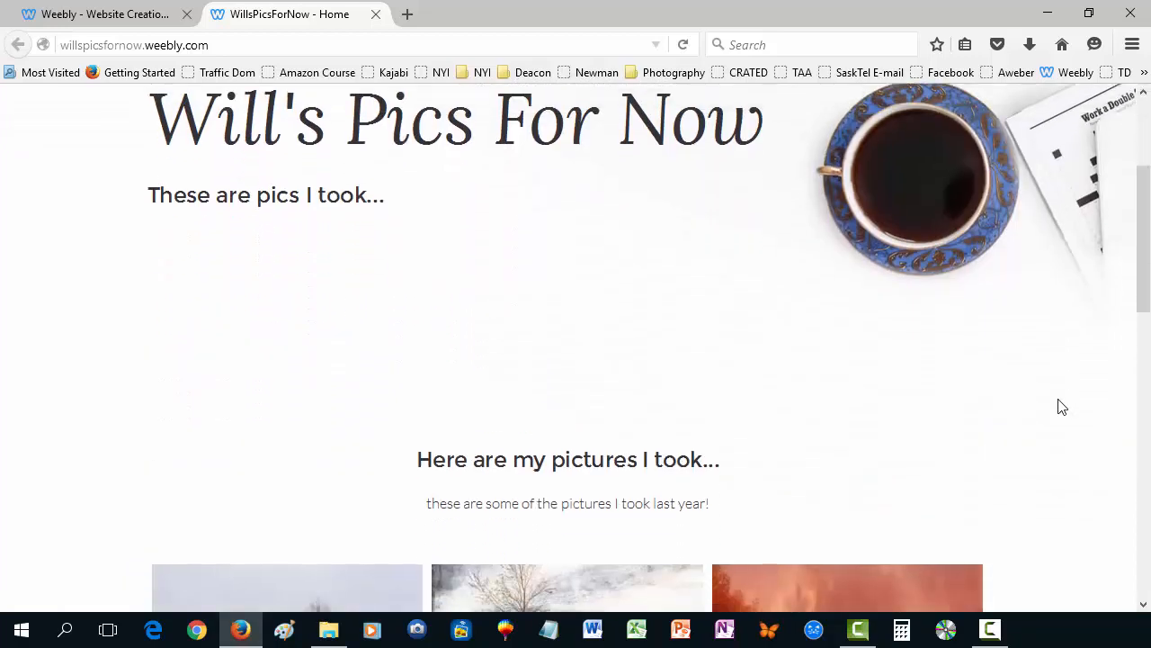
scroll(1062, 409, "down", 2)
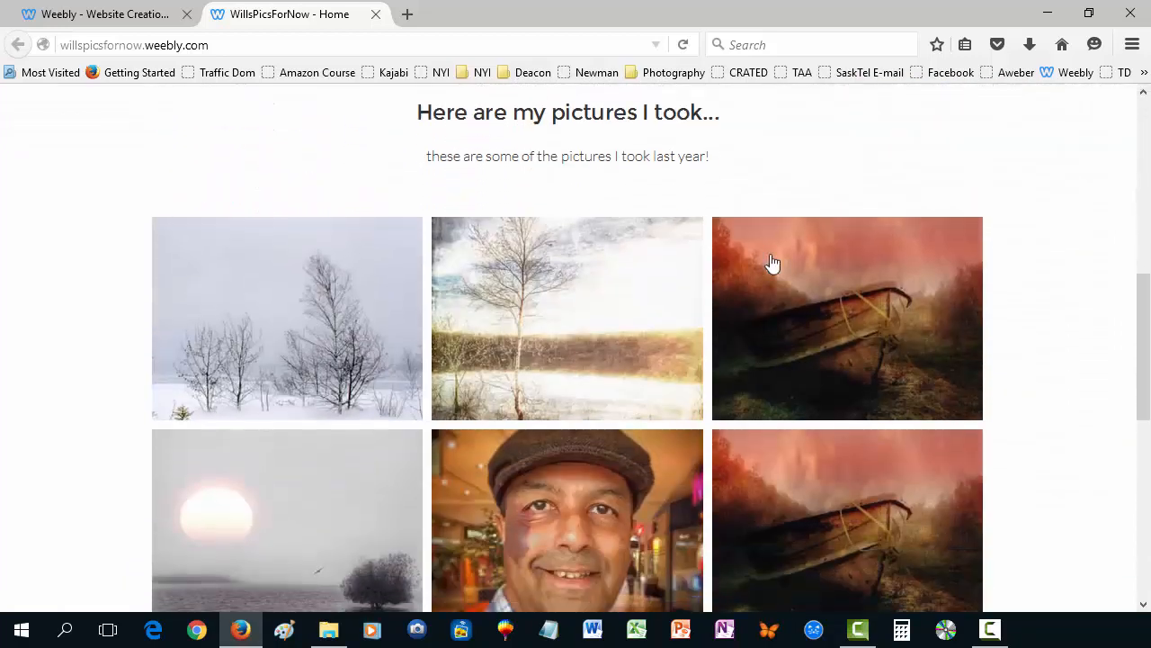
left_click(158, 16)
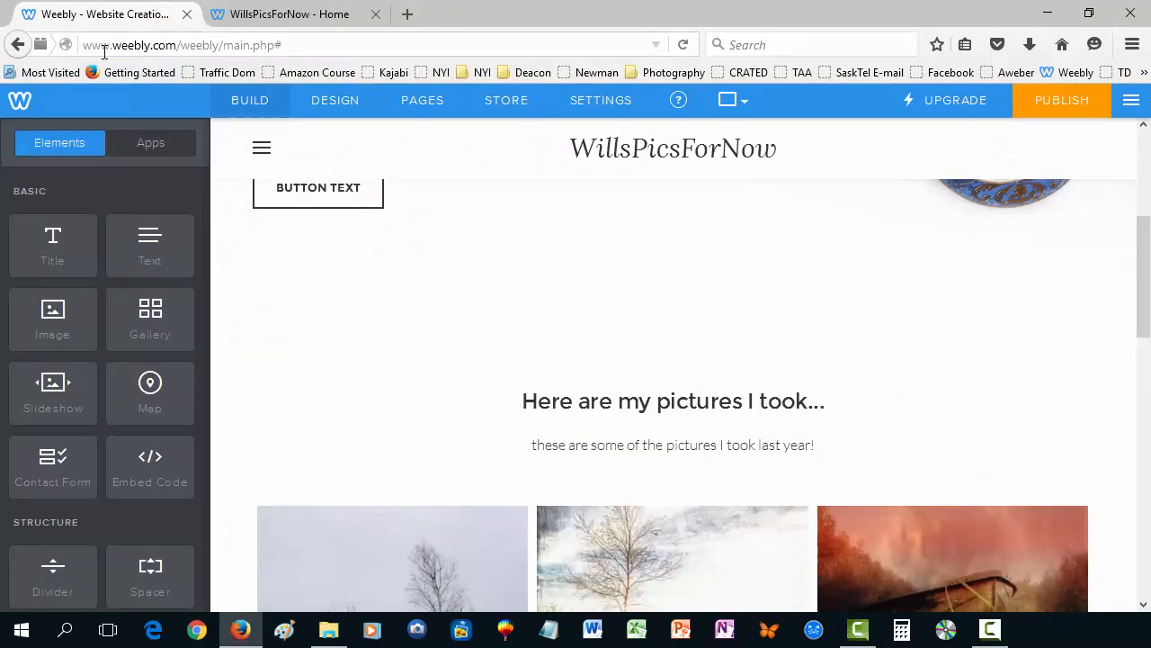